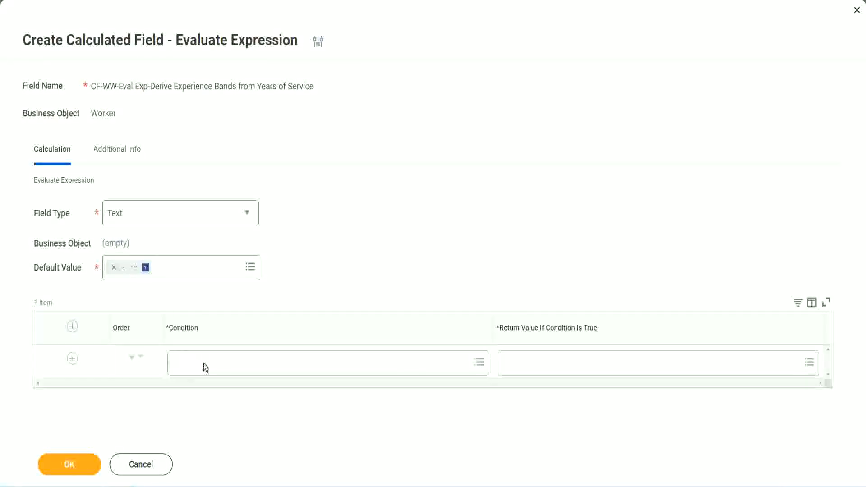
- Copy the Field 1 name, CF-WW-TF-Length of Service between 0 and 7 years, from the Notepad++ notes
click(204, 364)
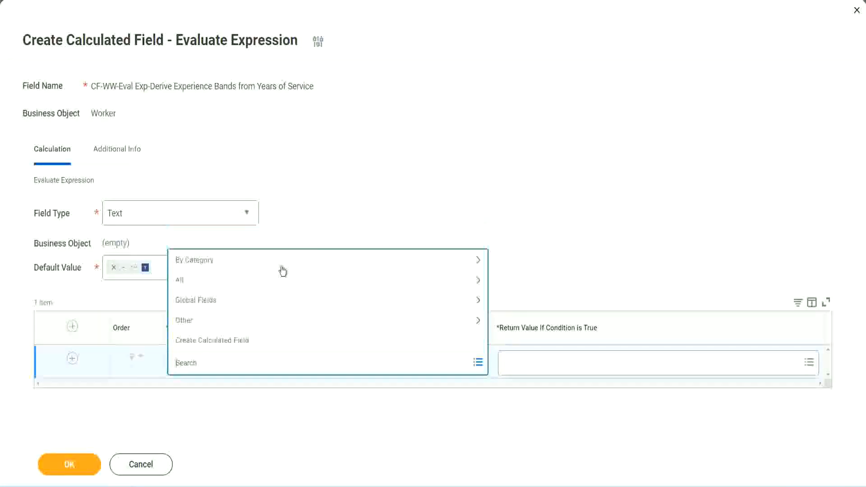
click(331, 200)
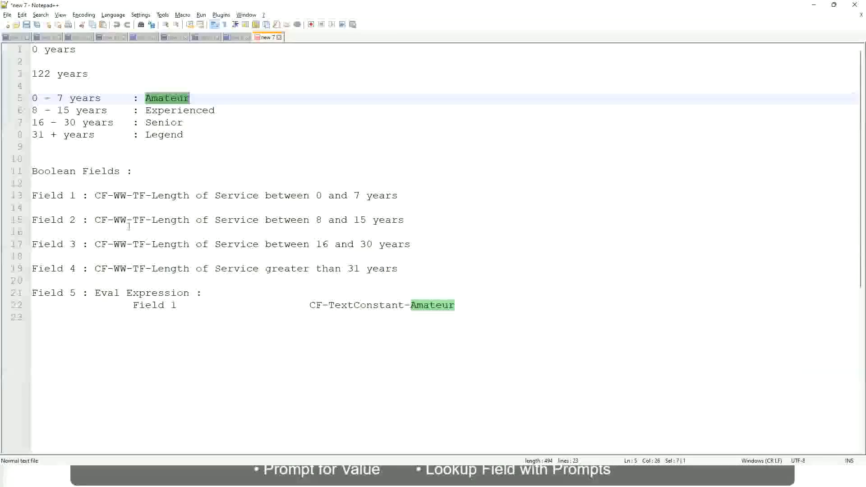
double_click(101, 196)
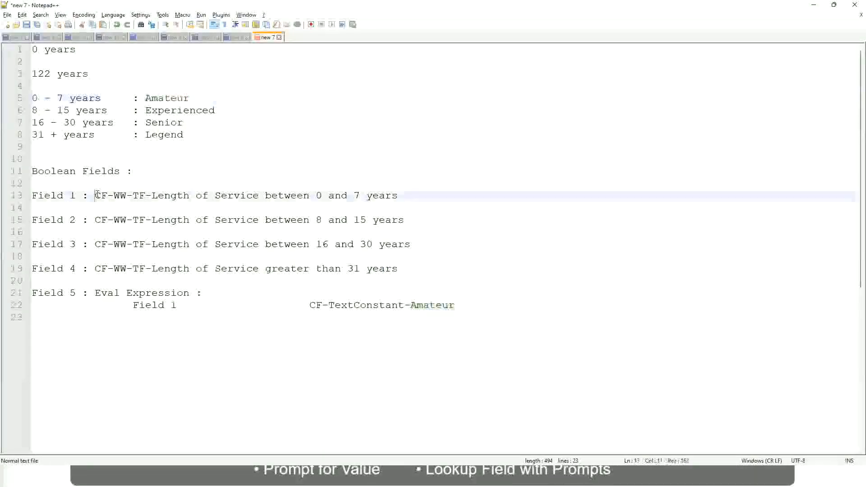
drag(149, 196, 399, 199)
key(ctrl+c)
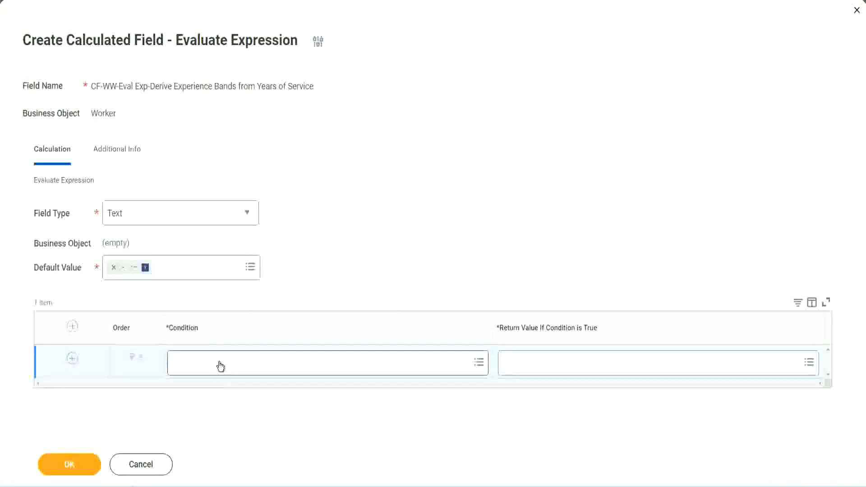
- Back in Workday, set the first row's condition to CF-WW-TF-Length of Service between 0 and 7 years
click(220, 366)
key(ctrl+v)
key(Return)
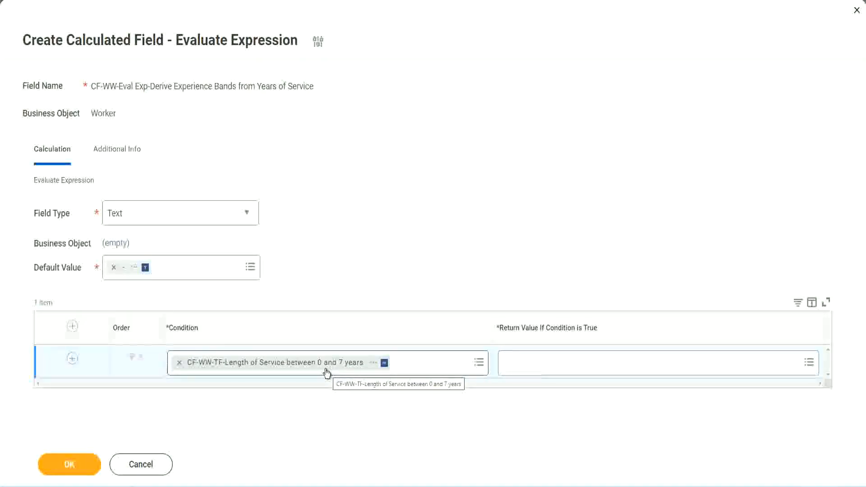
click(562, 368)
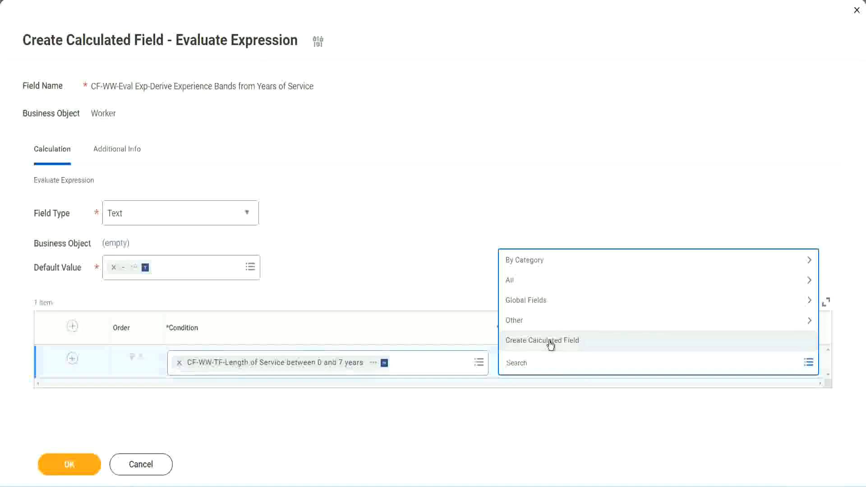
click(503, 224)
click(522, 363)
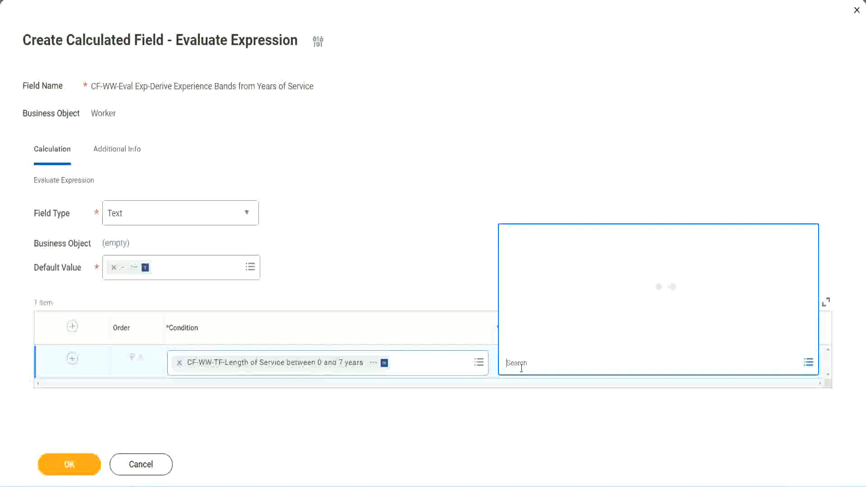
text(Amaterue)
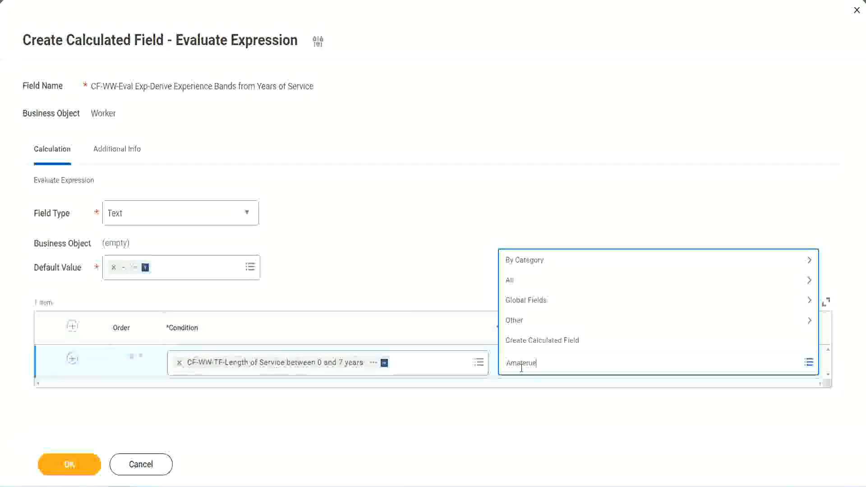
click(438, 261)
click(546, 371)
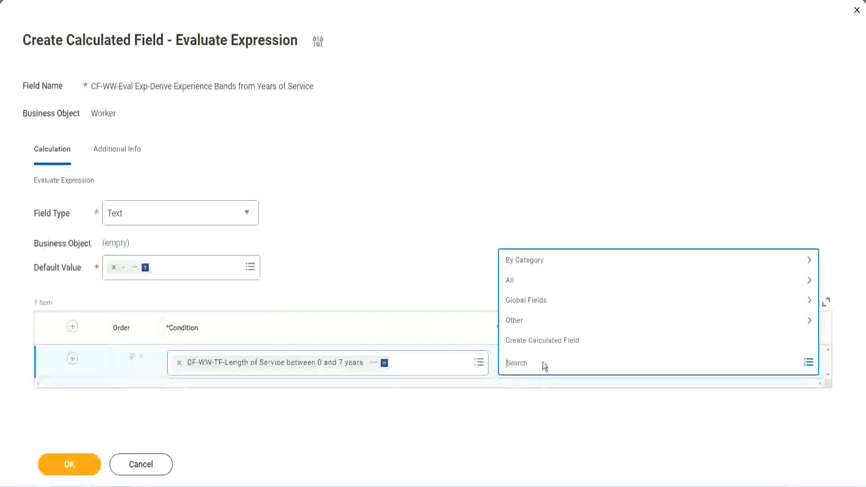
click(436, 262)
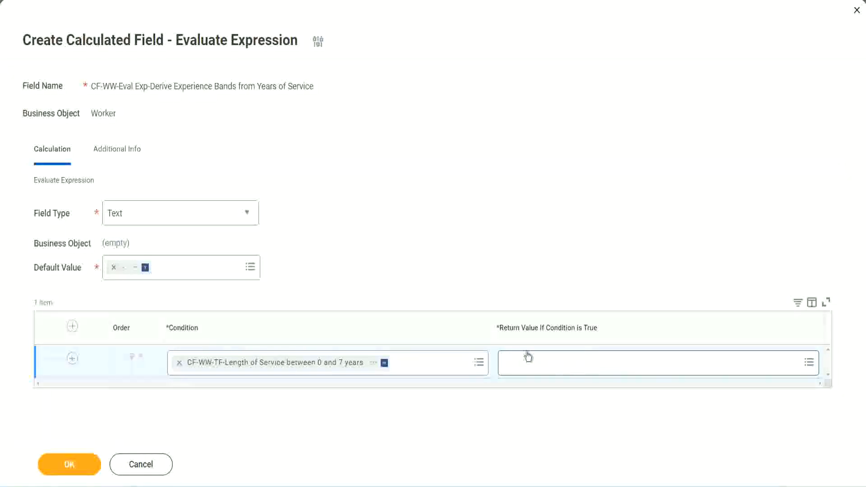
- Start a new calculated field for the first row's return value and name it CF-WW-TC-Amateur
click(562, 362)
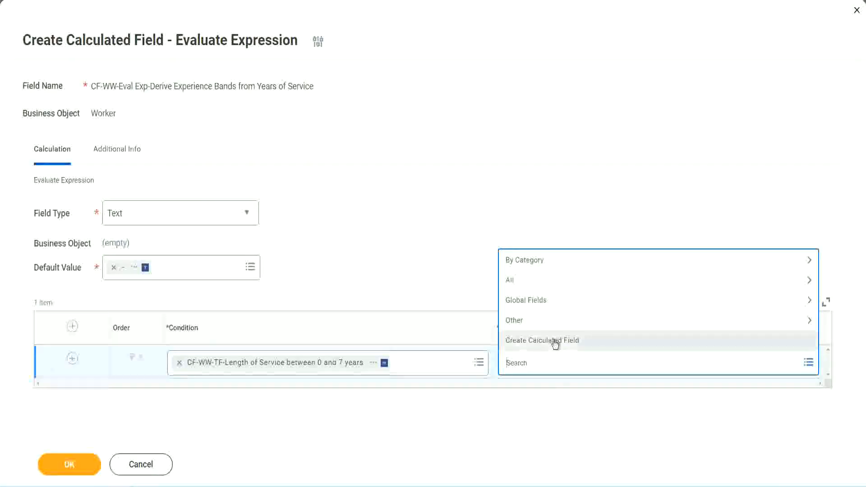
click(555, 341)
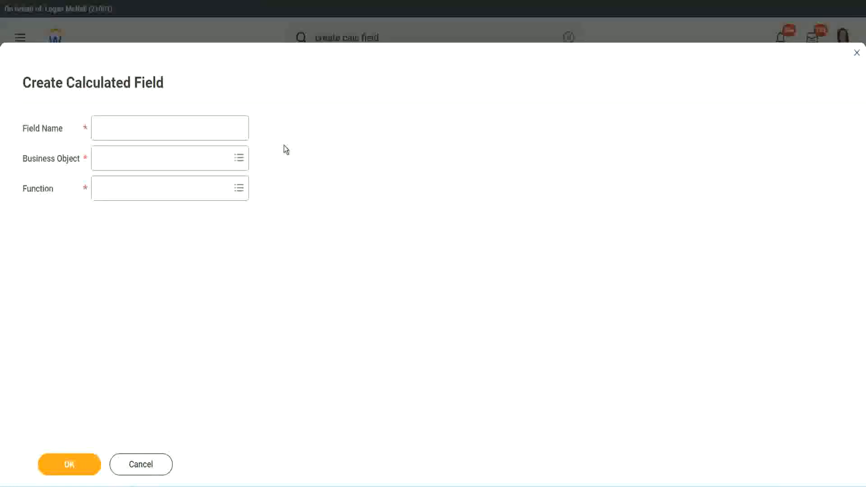
click(106, 129)
text(CF)
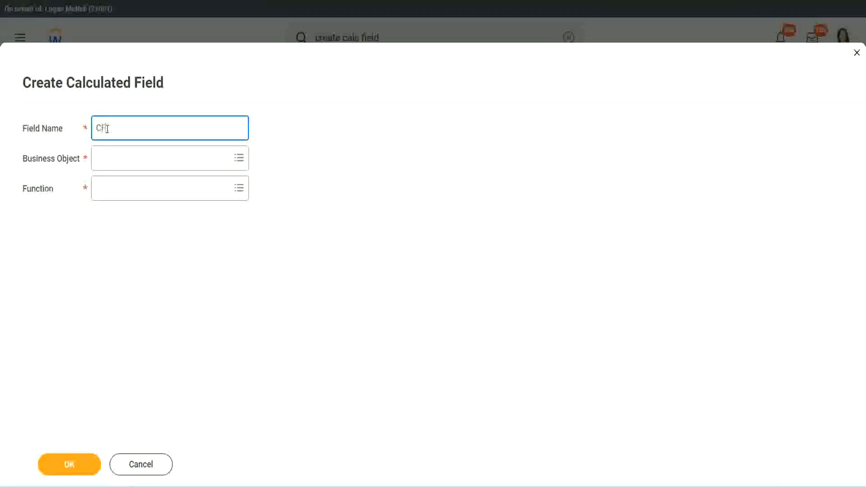
text(_TC)
text(-Am)
text(ateur)
click(106, 128)
text(WW-)
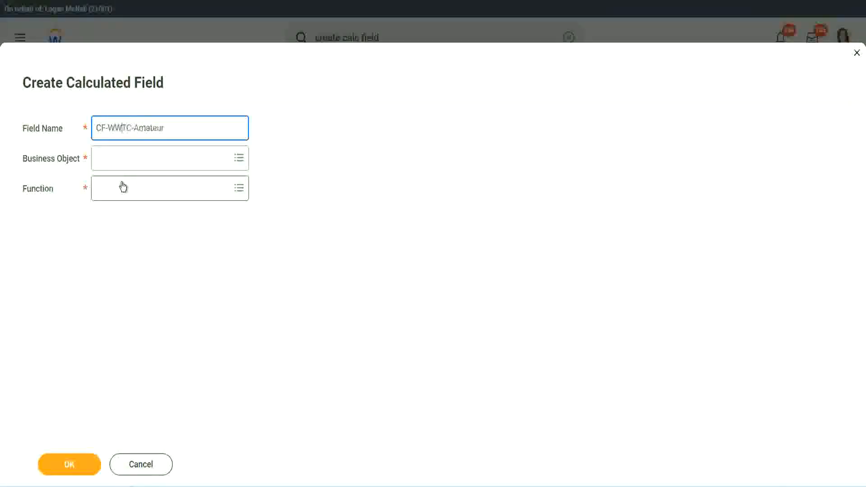
- Set the new calculated field's business object to Global
click(122, 160)
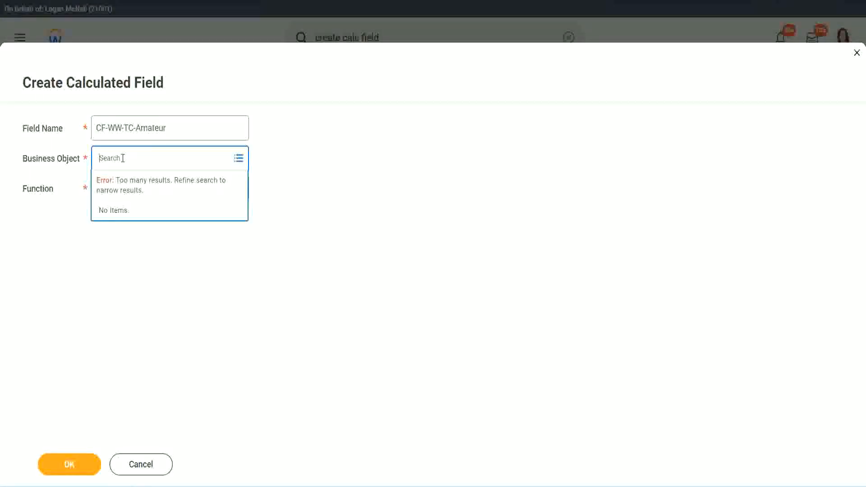
text(worker)
key(BackSpace)
key(BackSpace)
text(global)
key(Return)
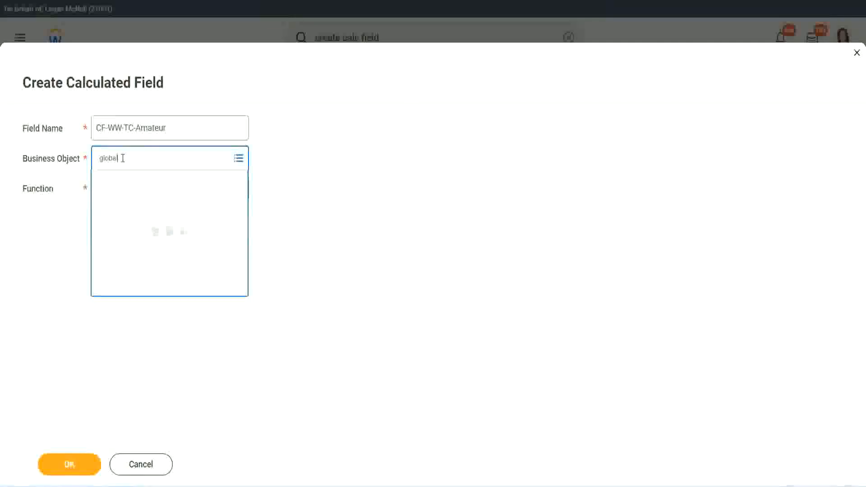
click(135, 214)
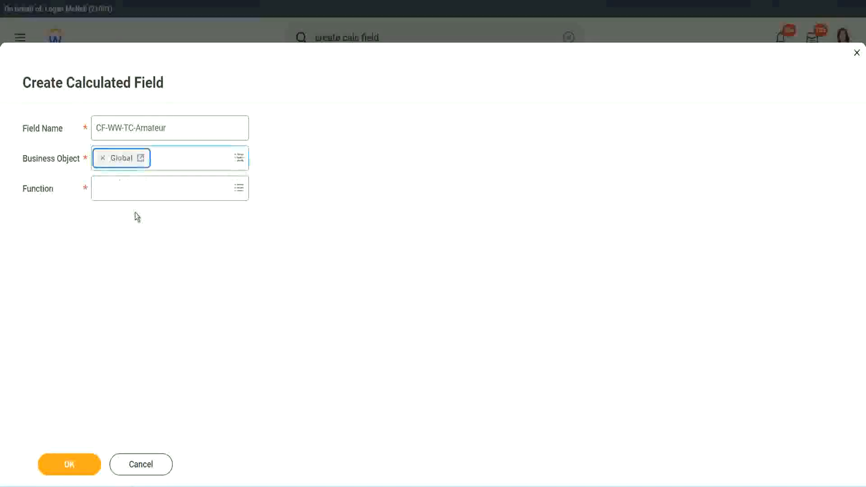
drag(167, 128, 158, 128)
drag(30, 84, 28, 85)
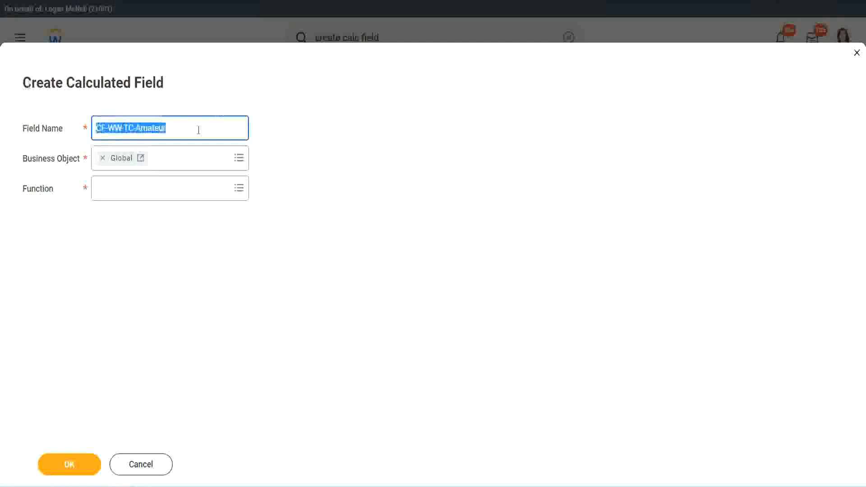
click(188, 131)
double_click(149, 127)
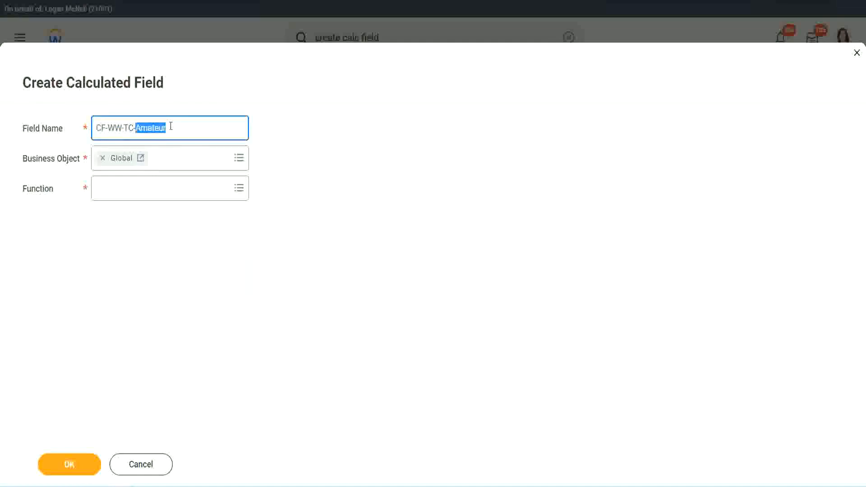
click(180, 126)
double_click(162, 130)
- Choose Text Constant as the new field's function and continue to its definition
click(121, 187)
text(text const)
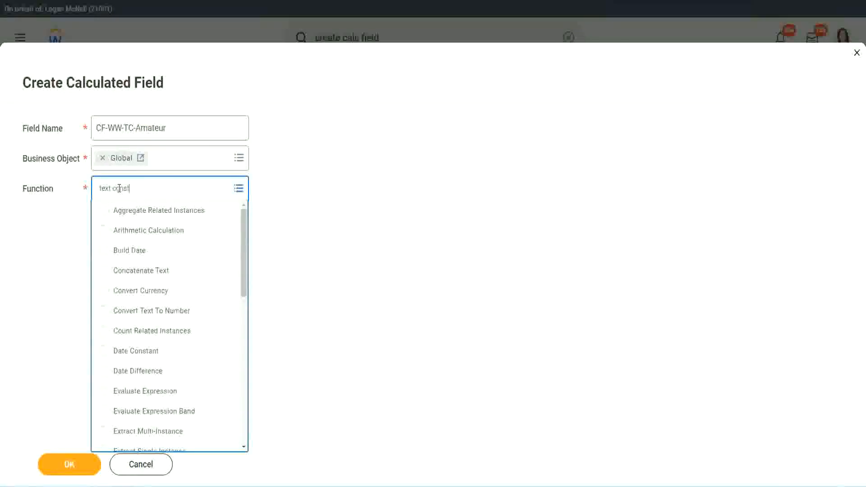
key(Return)
click(73, 472)
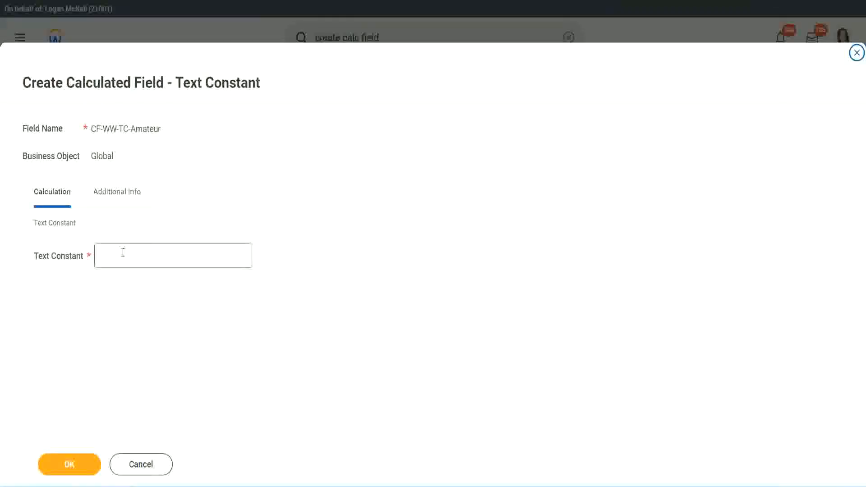
- Enter Amateur as the text constant and save the field as the first row's return value
click(143, 254)
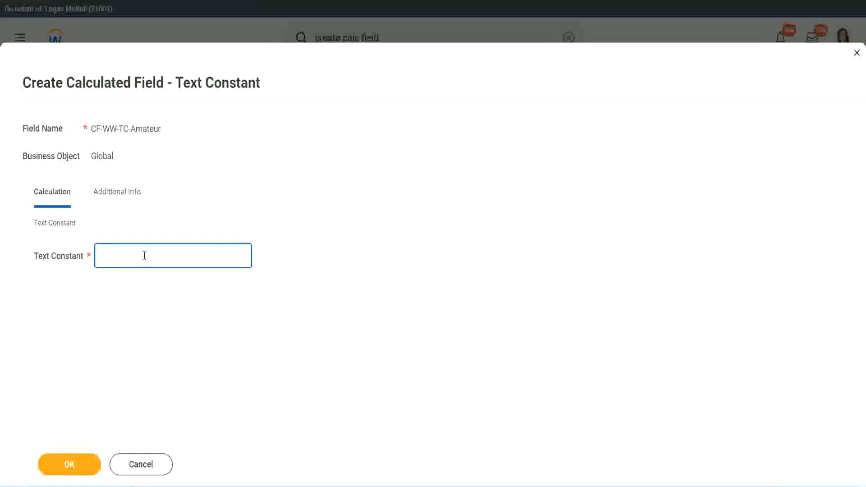
text(Amateur)
click(66, 466)
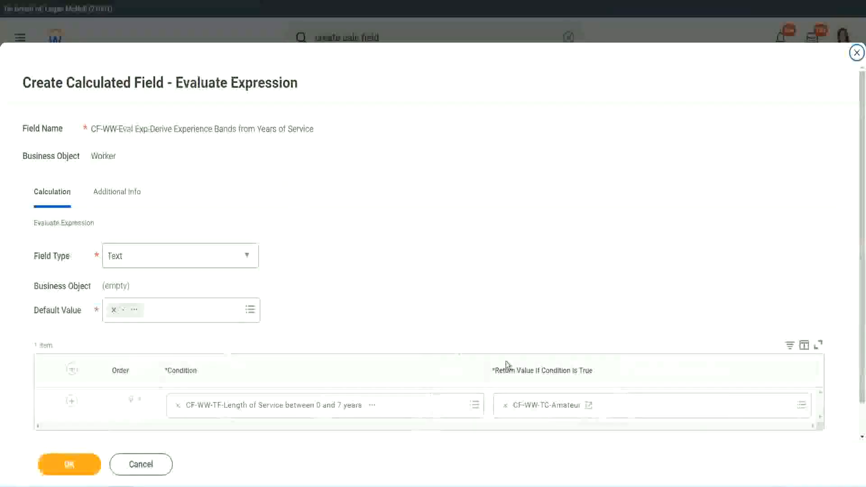
right_click(538, 408)
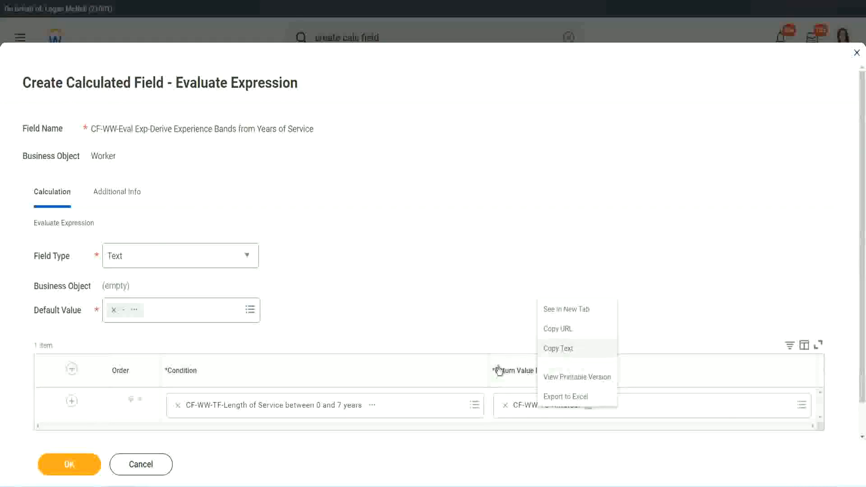
click(537, 410)
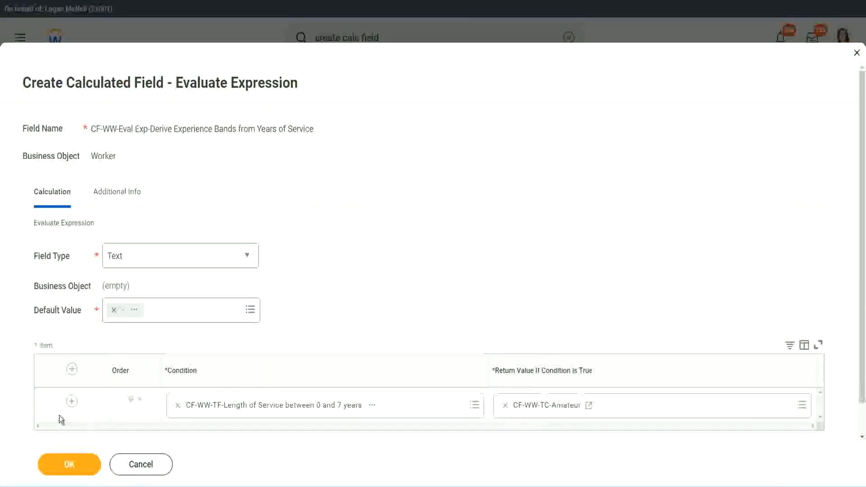
- Add three rows to the expression and set the second condition to CF-WW-TF-Length of Service between 8 and 15 years
click(72, 406)
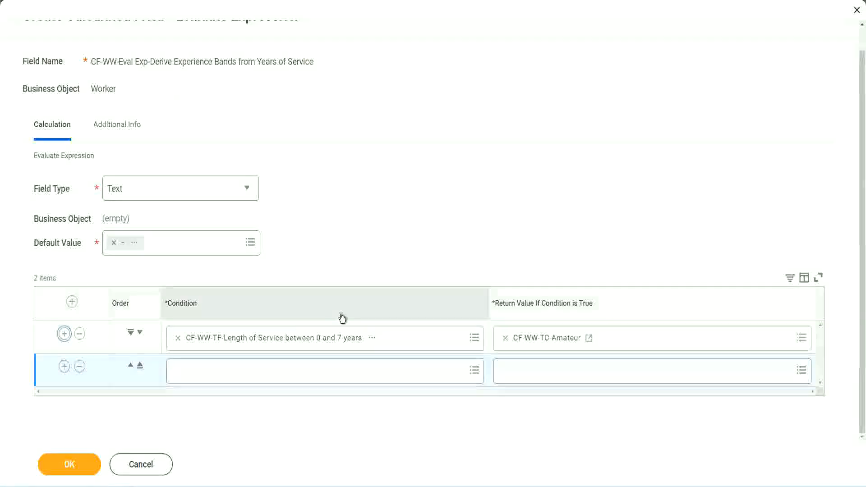
click(64, 367)
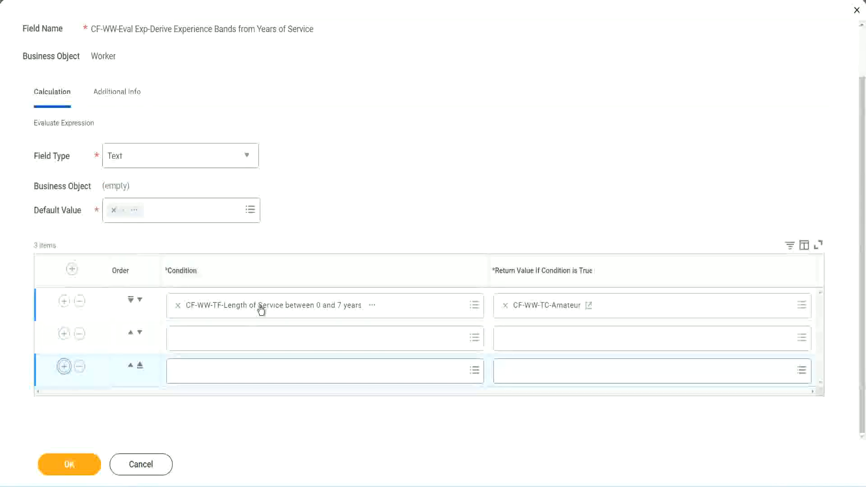
click(213, 342)
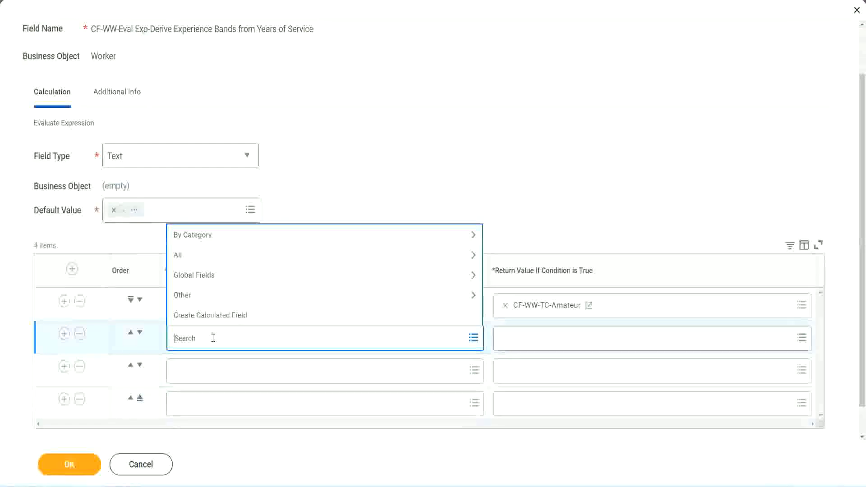
text(cf-ww)
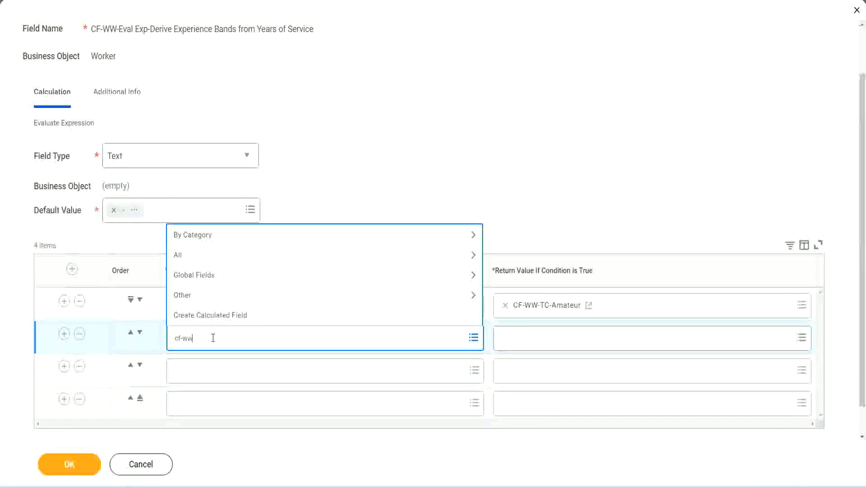
text(-tf)
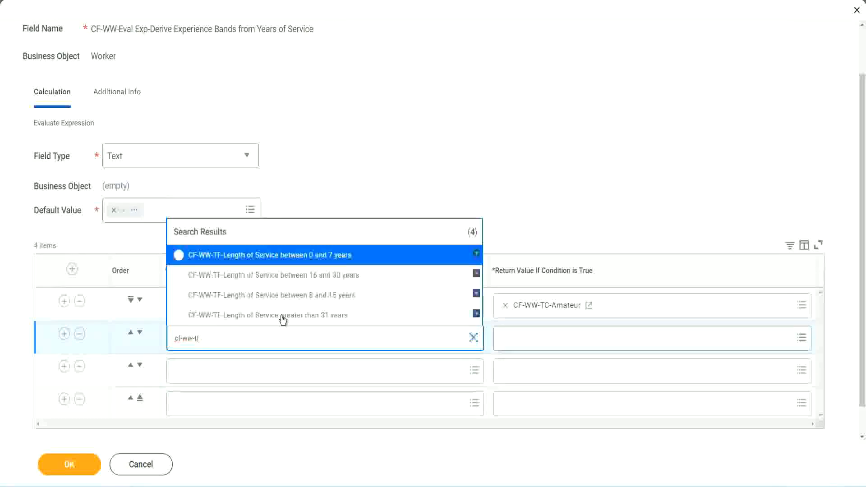
click(335, 296)
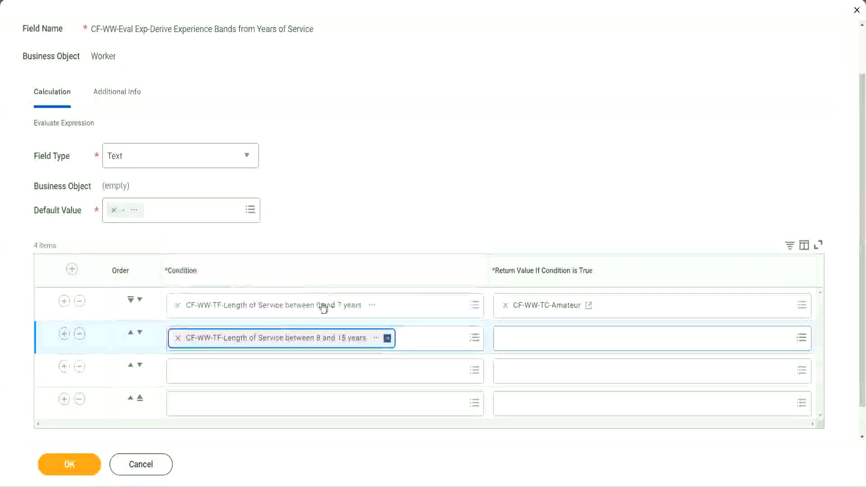
- Set the third row's condition to CF-WW-TF-Length of Service between 16 and 30 years
click(218, 371)
text(cf)
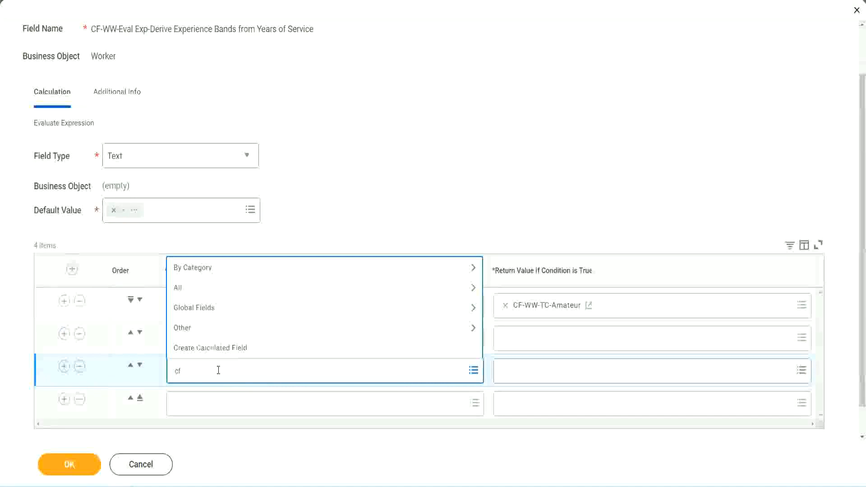
text(-ww-tc)
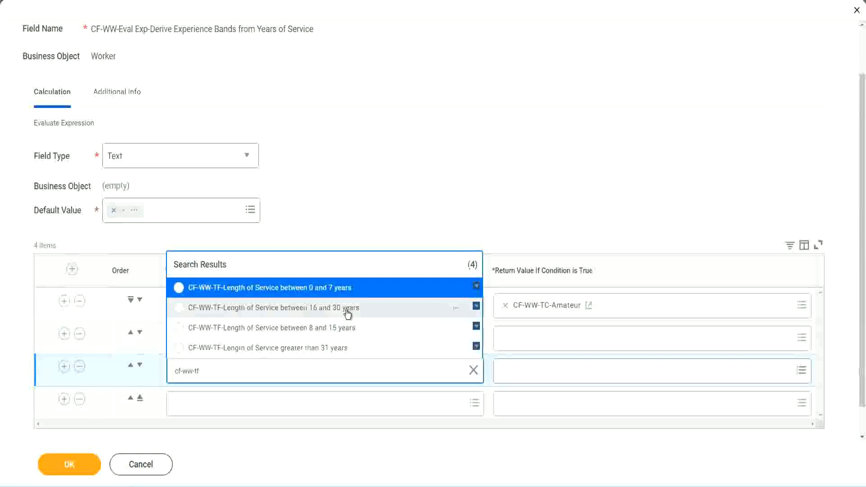
click(348, 313)
- Set the fourth row's condition to CF-WW-TF-Length of Service greater than 31 years
click(205, 404)
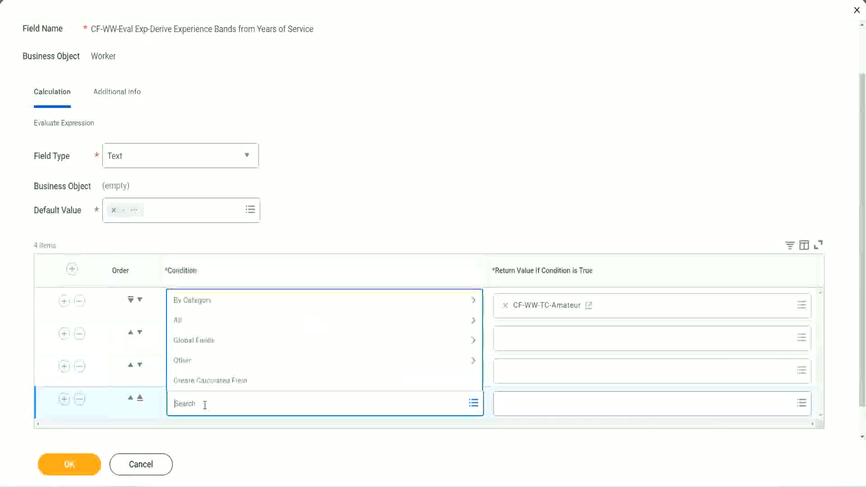
text(cf-ww)
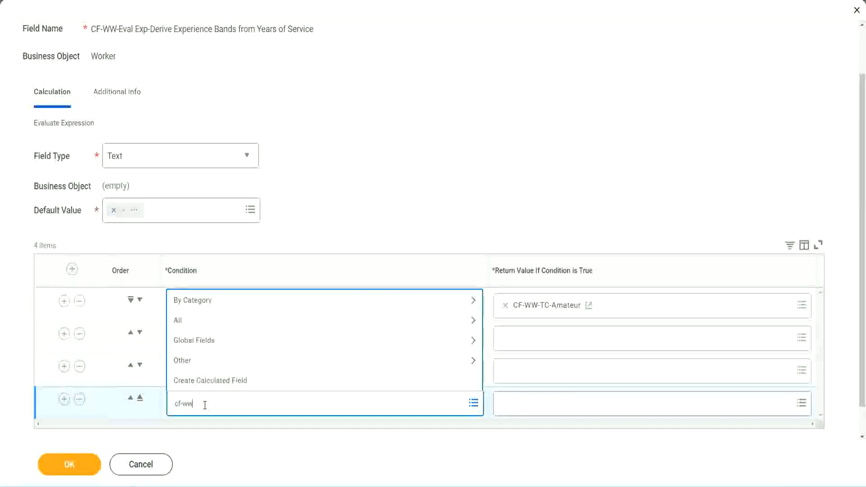
text( tf 31)
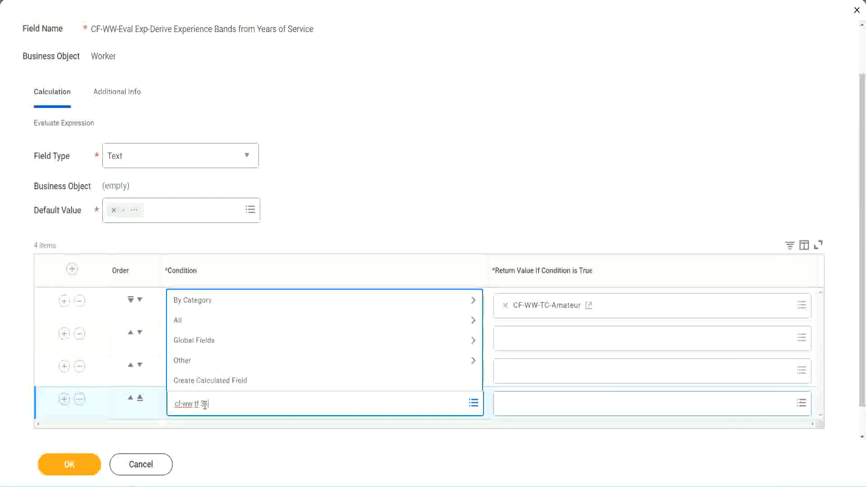
key(Return)
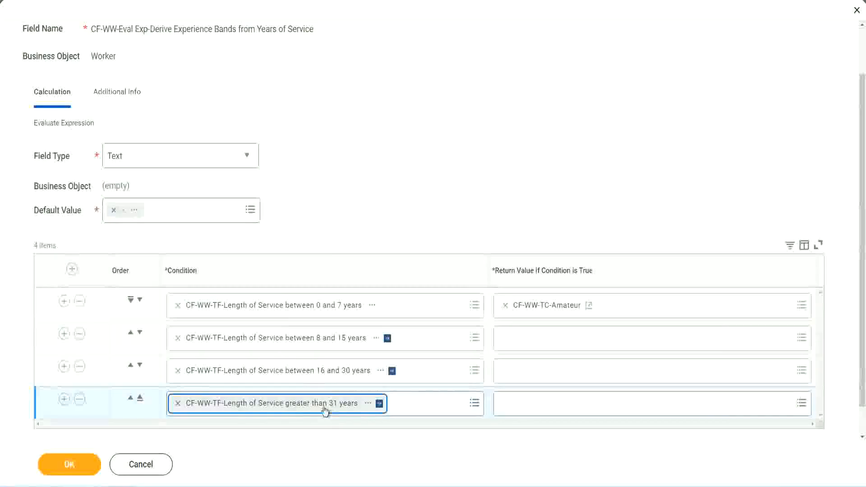
click(391, 191)
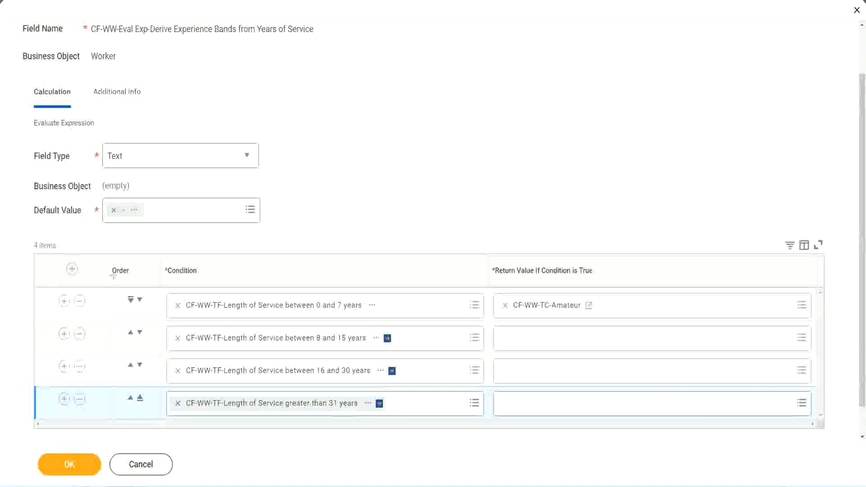
- Move the 8 to 15 years condition above the 0 to 7 years condition in the evaluation order
drag(97, 264, 97, 355)
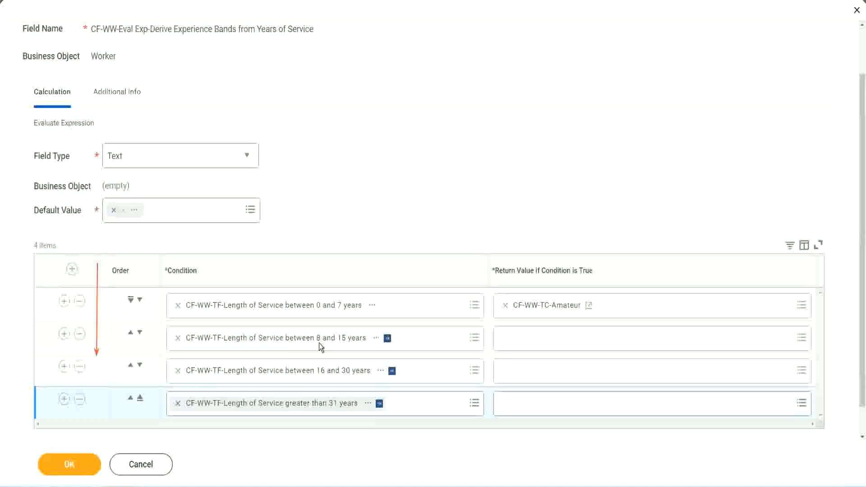
click(131, 334)
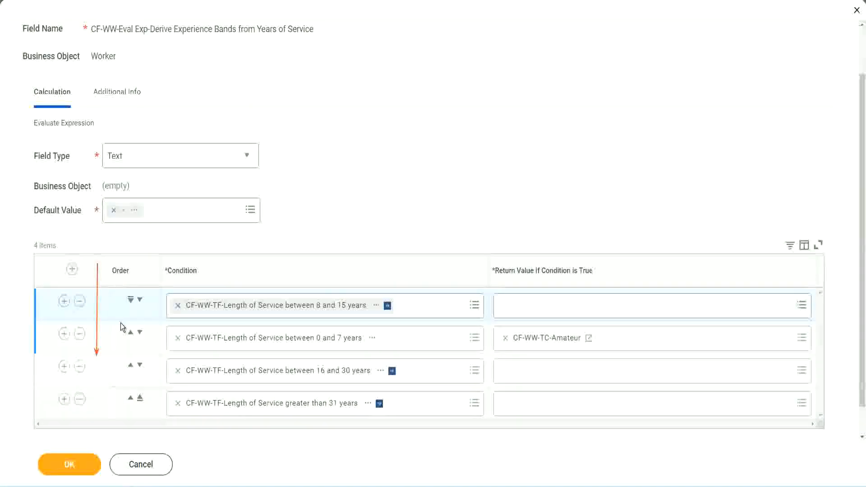
click(140, 300)
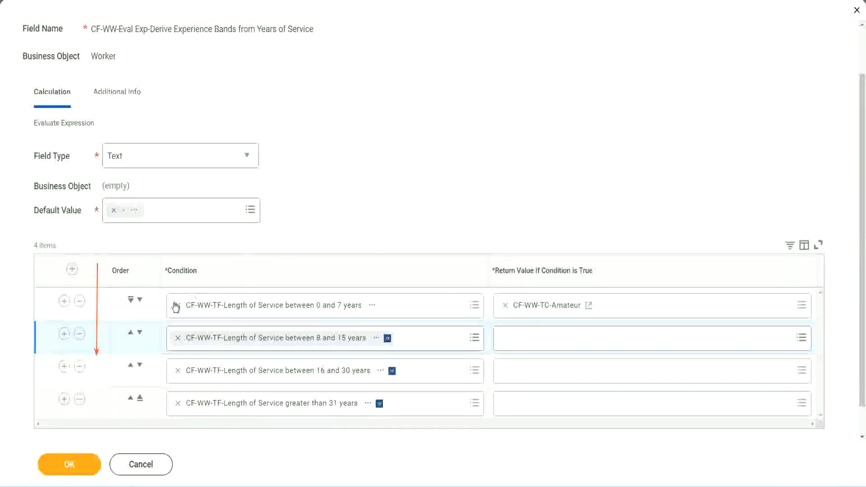
click(131, 334)
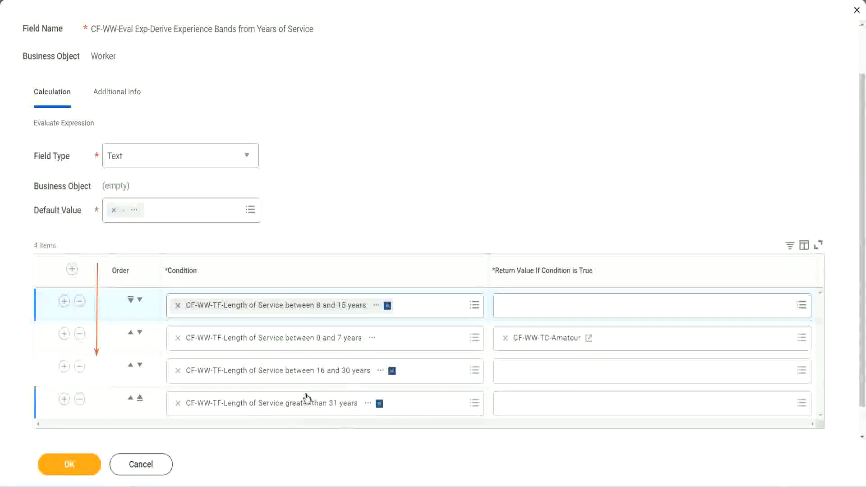
- Copy the field name CF-WW-TC-Amateur and return the 8 to 15 years row to second place
right_click(548, 346)
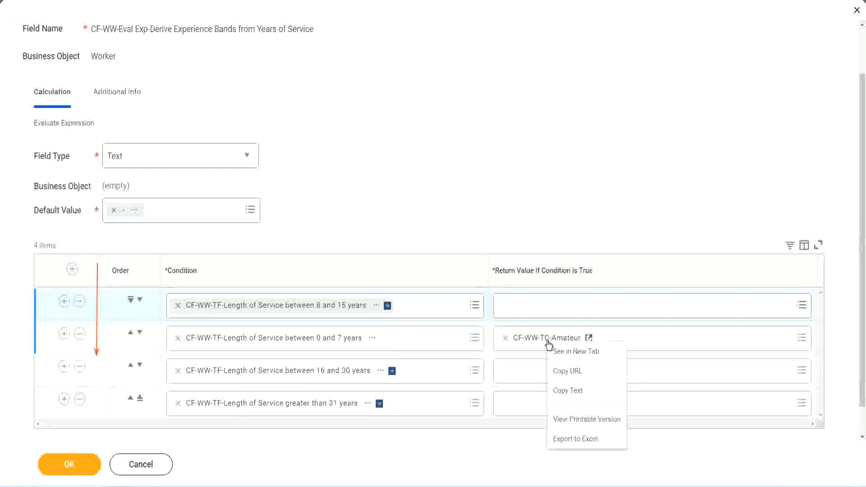
click(568, 392)
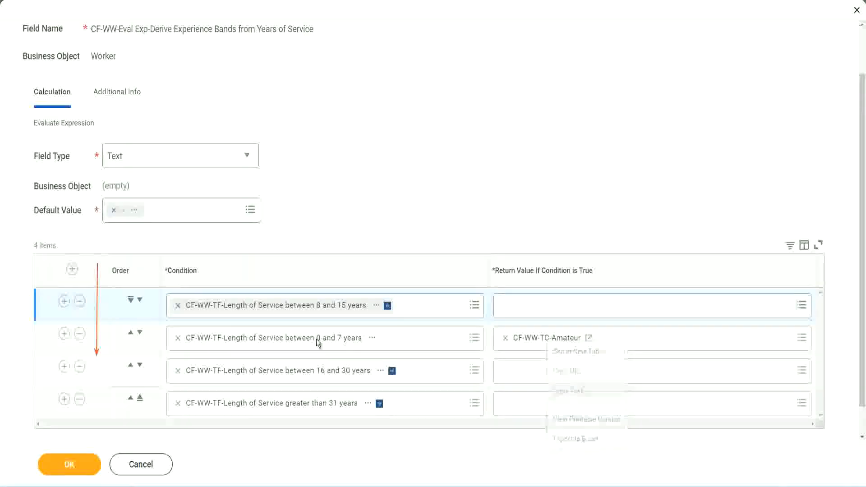
click(140, 300)
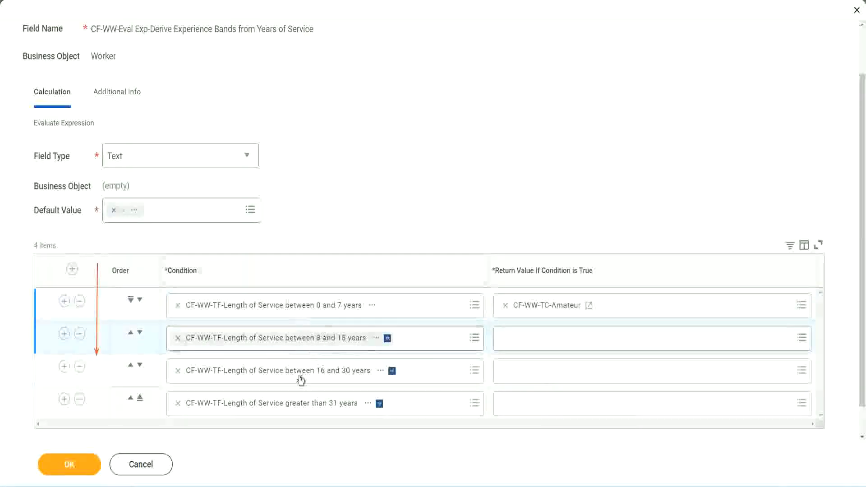
- Create a calculated field for the second row's return value, named CF-WW-TC-Experienced, with business object Global and function Text Constant
click(503, 336)
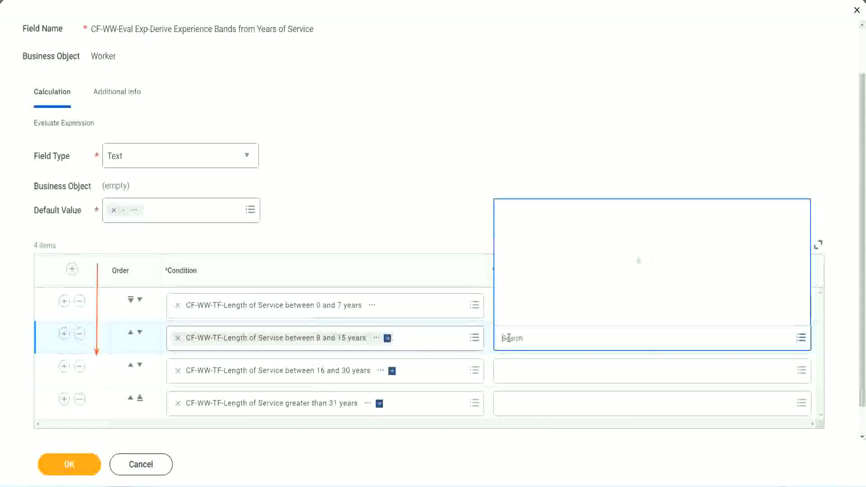
click(537, 318)
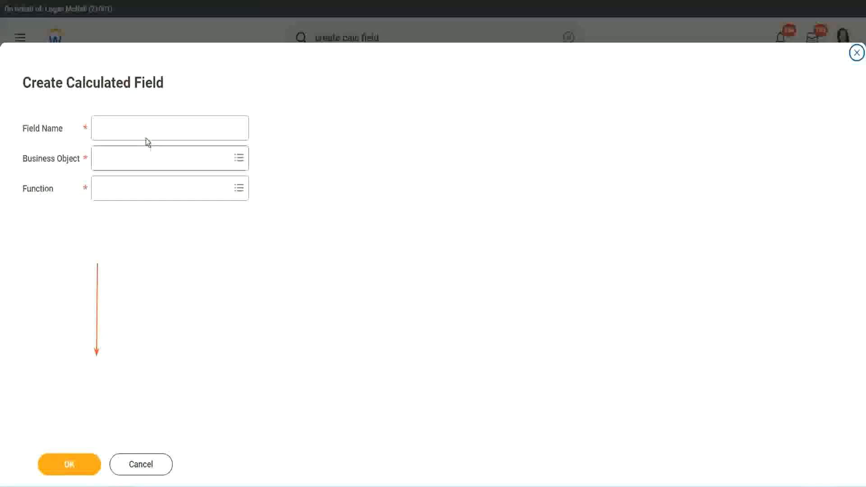
click(138, 127)
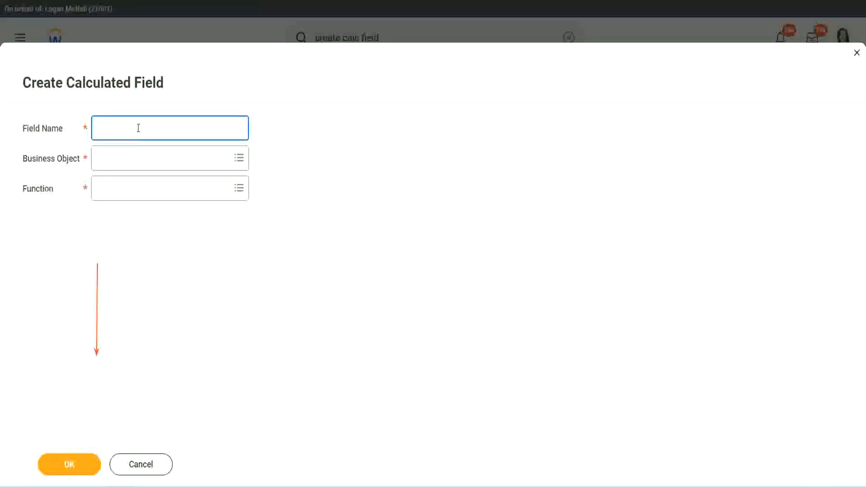
text(CF-WW-TC-Amateur)
double_click(164, 128)
text(Exper)
text(ienced)
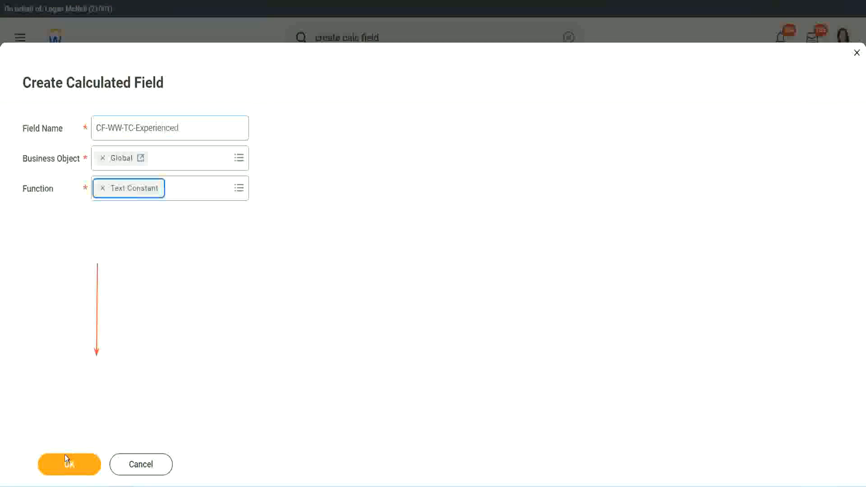
- Enter Experienced as the text constant and save the field as the second row's return value
click(64, 453)
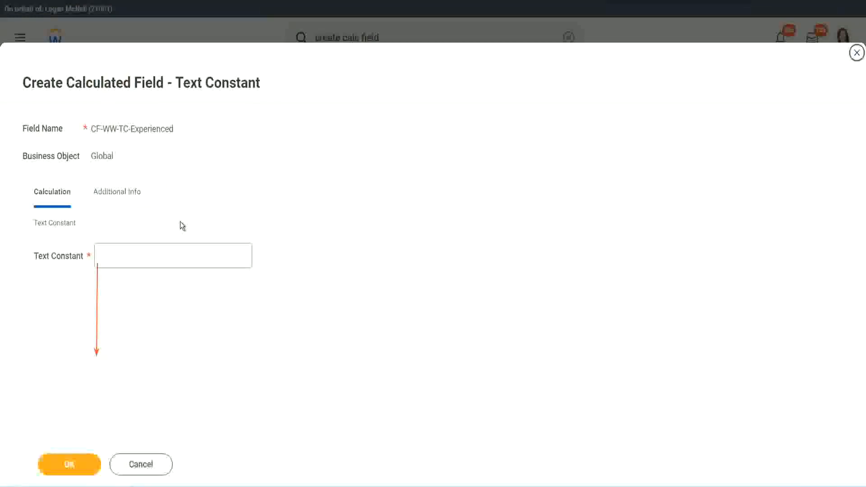
click(132, 256)
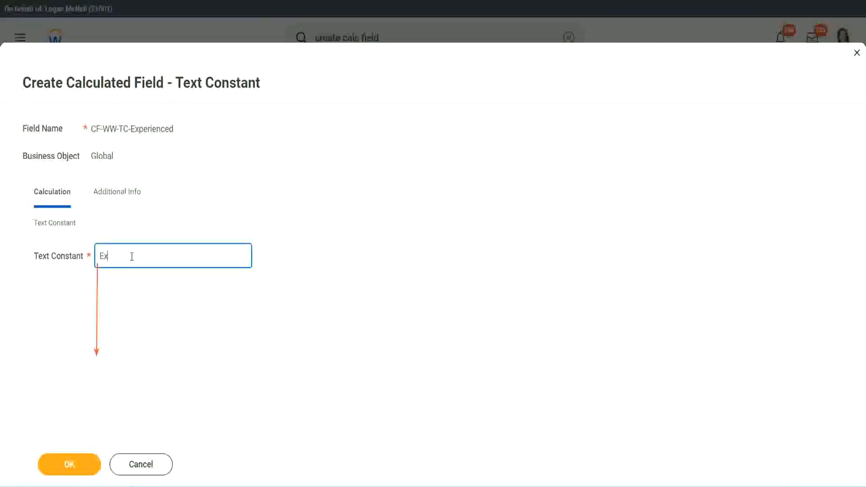
click(71, 466)
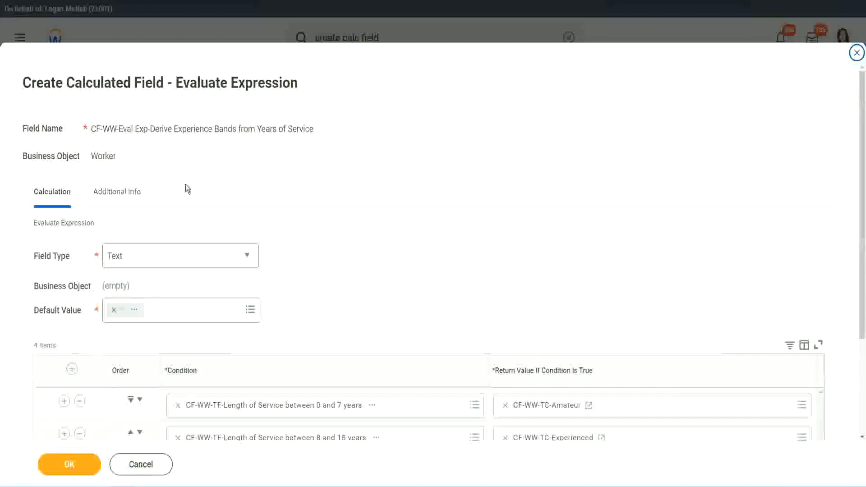
- Start a calculated field for the third row's return value, named CF-WW-TC-Senior, with Global as its business object
scroll(400, 234, down, 3)
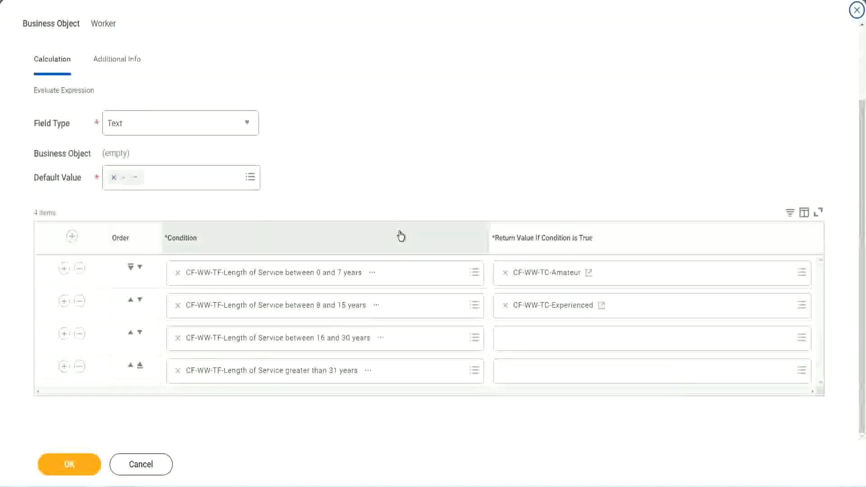
click(540, 343)
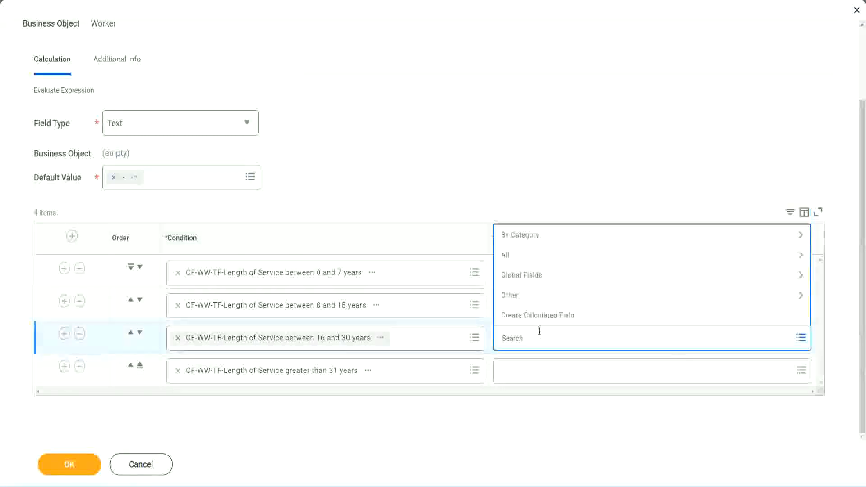
click(541, 316)
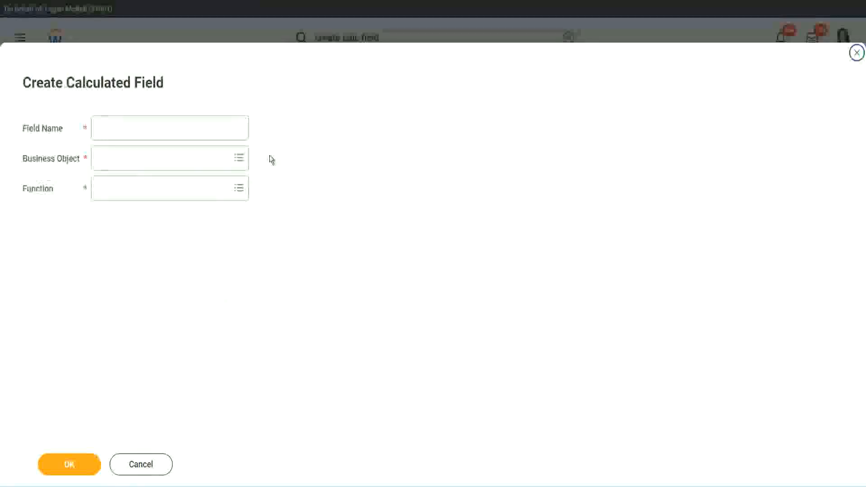
click(184, 129)
text(CF-WW-TC-Amateur)
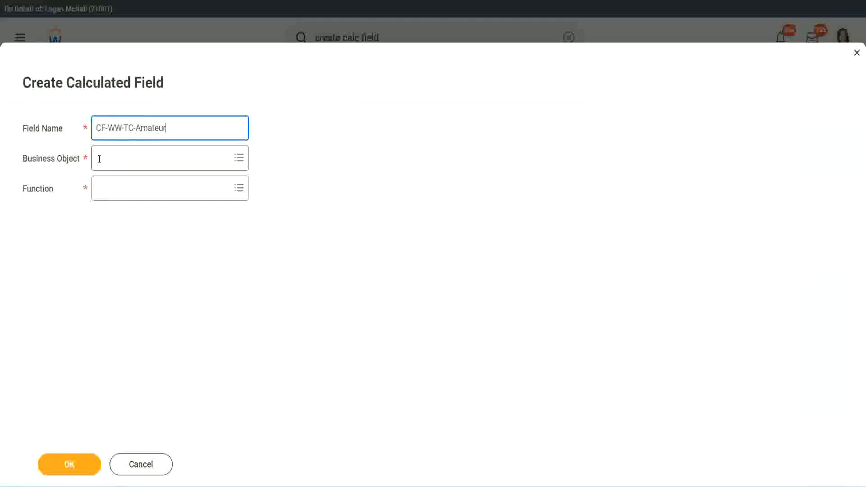
click(100, 159)
text(global)
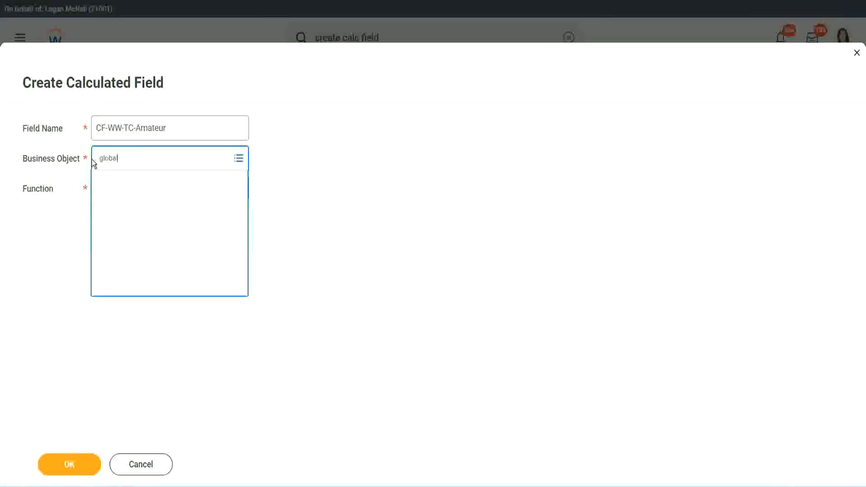
key(Return)
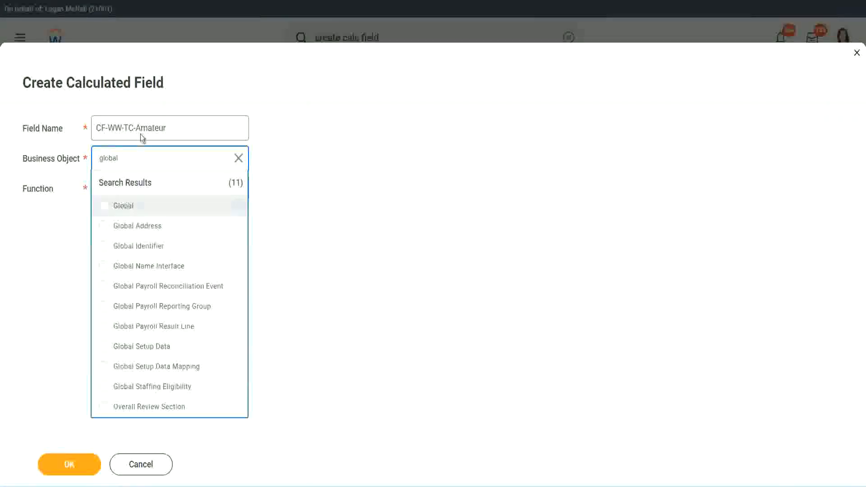
key(Return)
double_click(144, 128)
text(S)
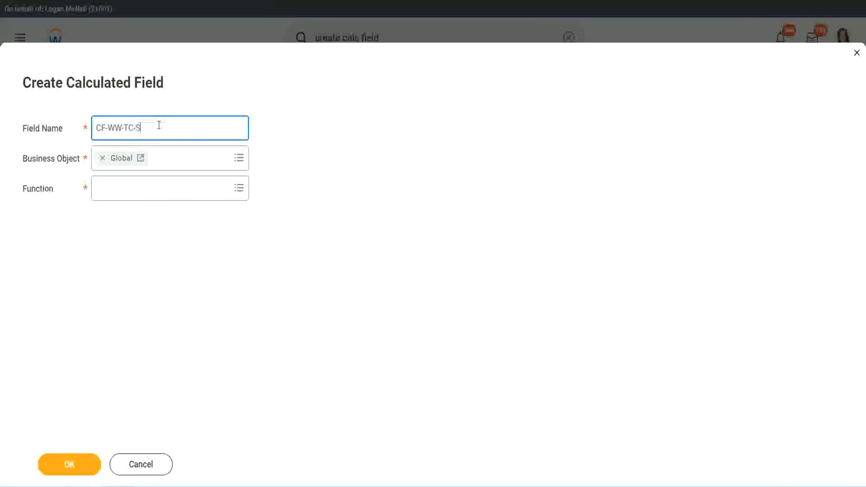
text(enior)
- Choose the Text Constant function with the value Senior and save the field as the third row's return value
click(138, 196)
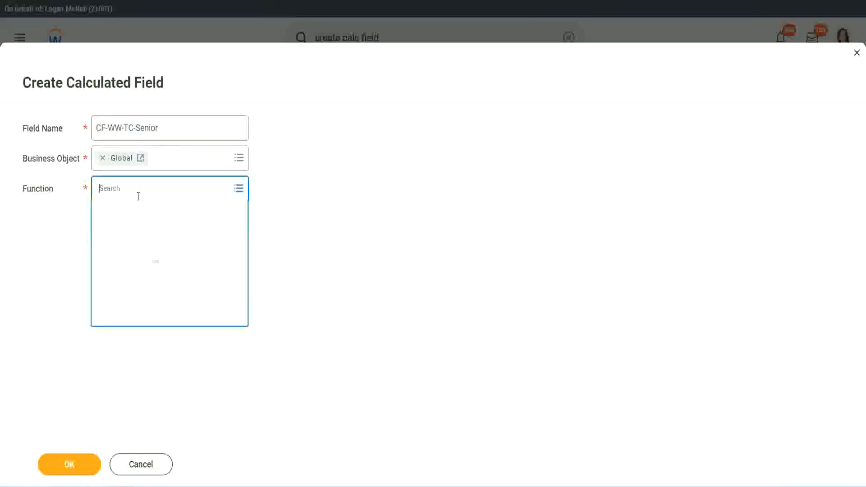
text(tc)
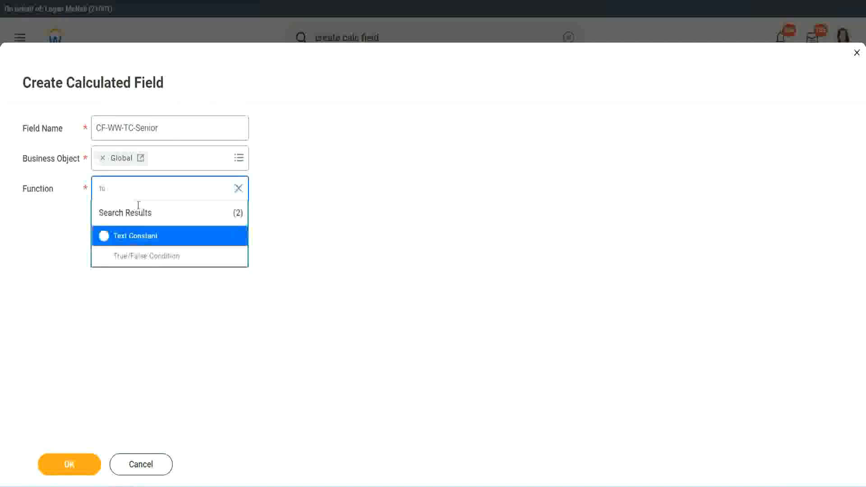
click(133, 234)
click(77, 468)
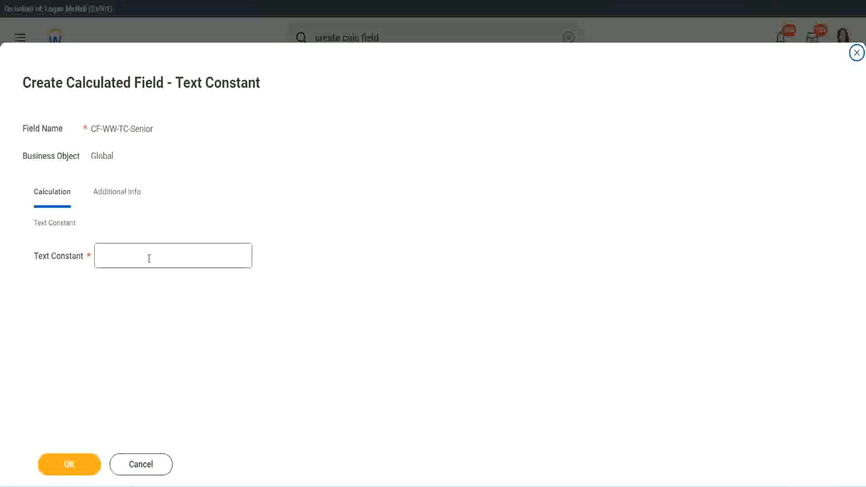
click(146, 253)
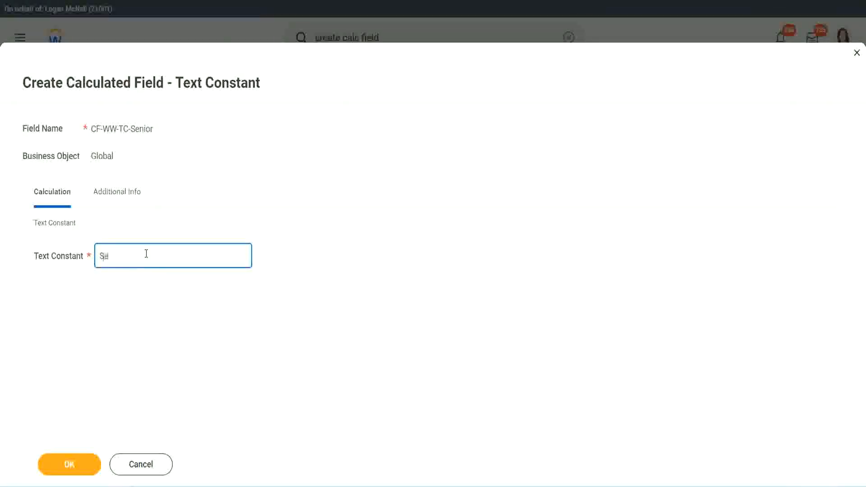
click(86, 457)
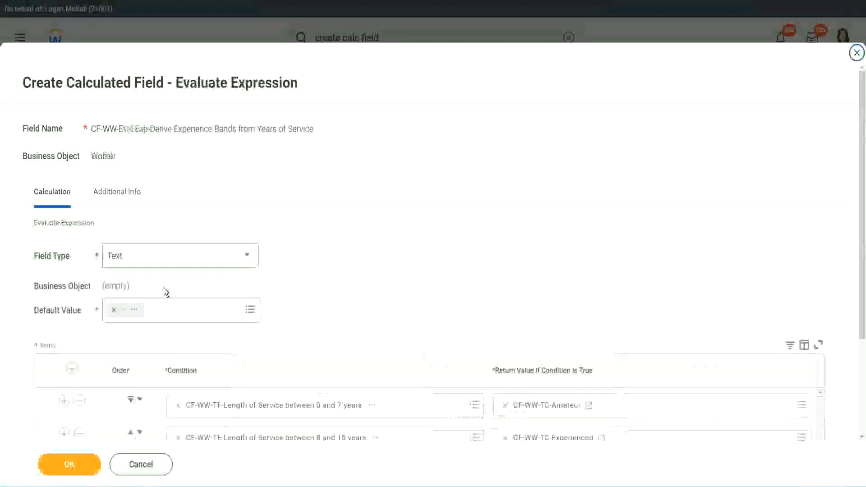
- Start a calculated field for the fourth row's return value, reusing the third row's naming pattern to name it CF-WW-TC-Legend
scroll(626, 324, down, 3)
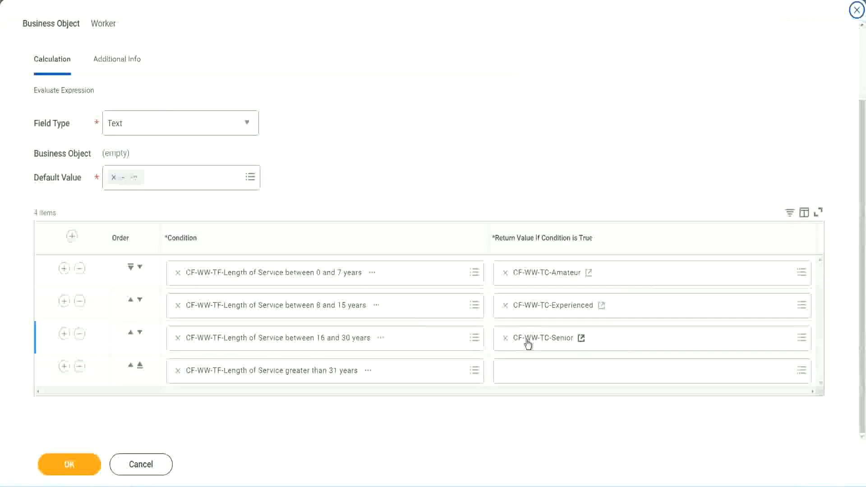
right_click(526, 340)
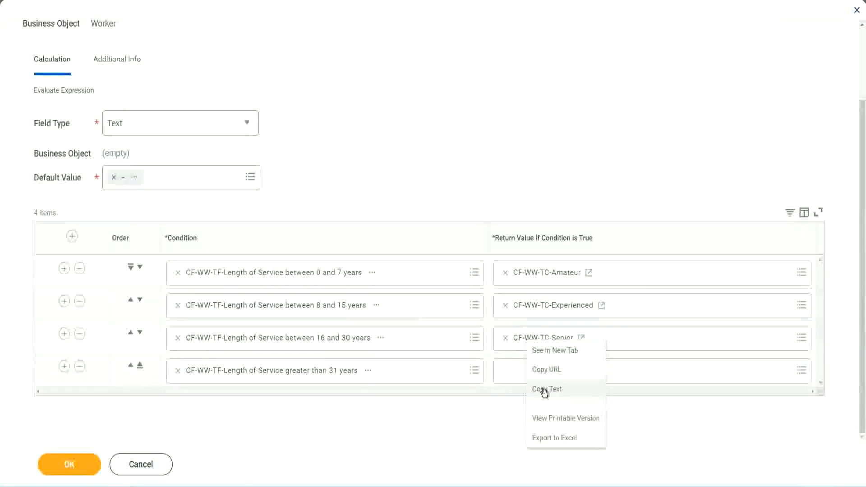
click(544, 387)
click(527, 371)
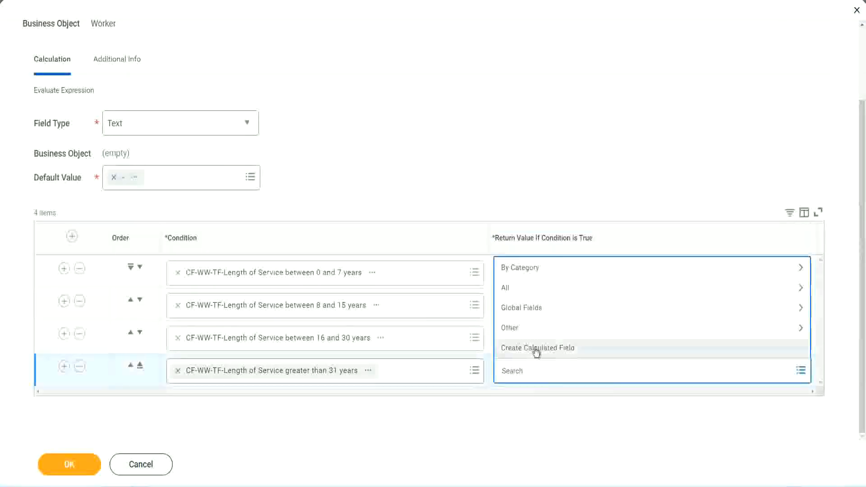
click(536, 351)
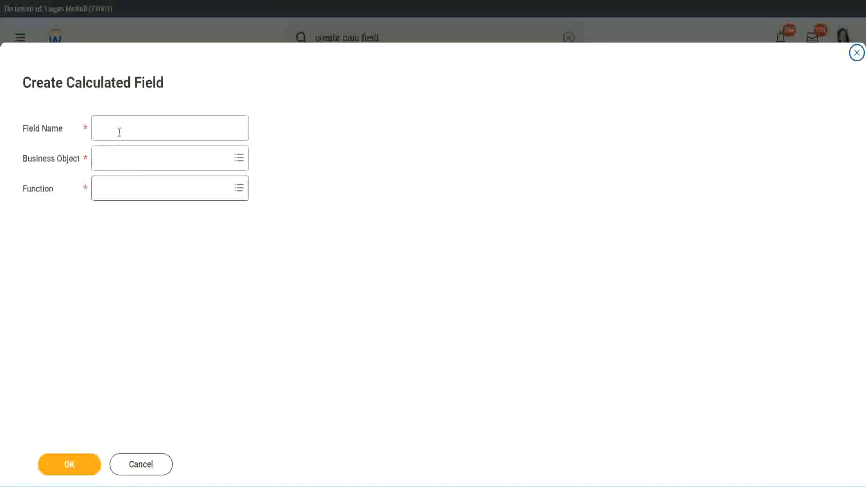
click(119, 132)
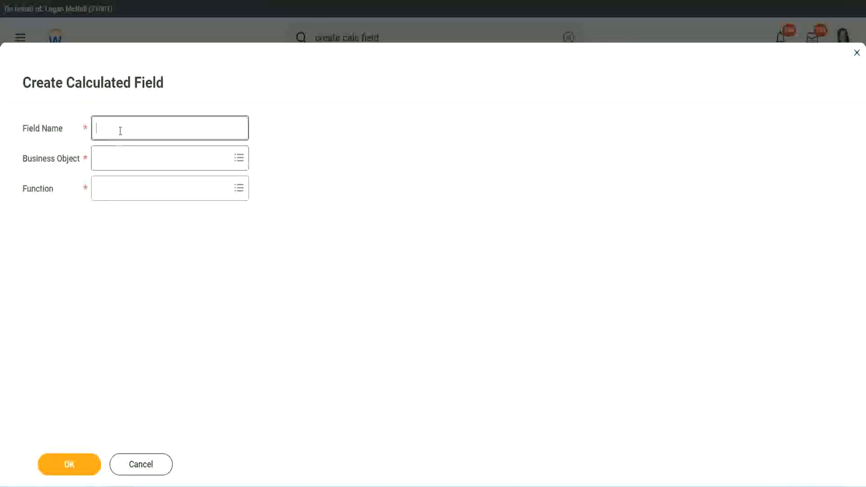
key(ctrl+v)
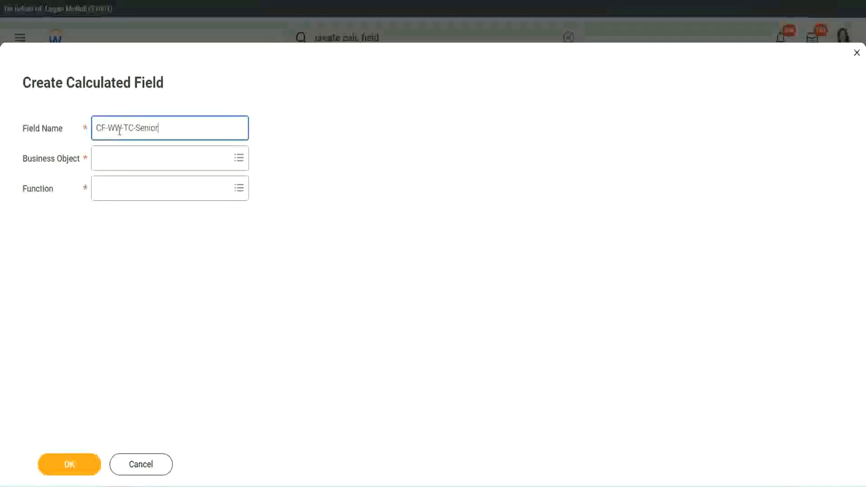
key(ctrl+shift+Left)
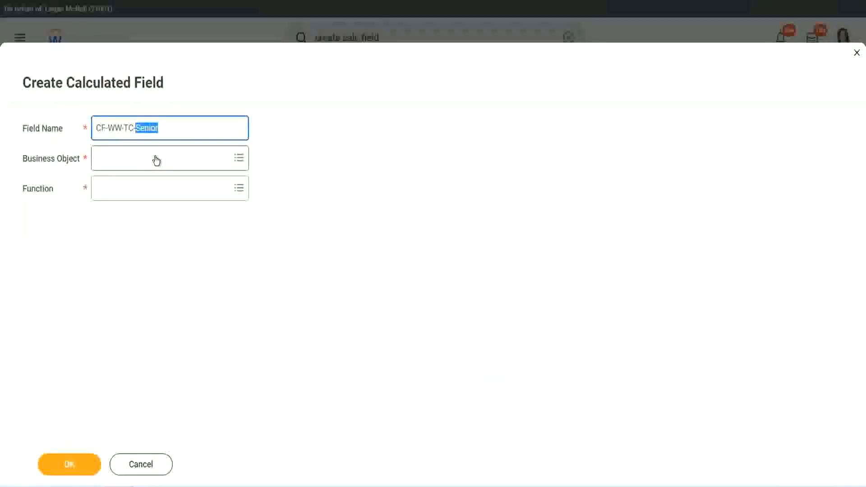
text(Legend)
- Set the new field's business object to Global and its function to Text Constant
click(121, 163)
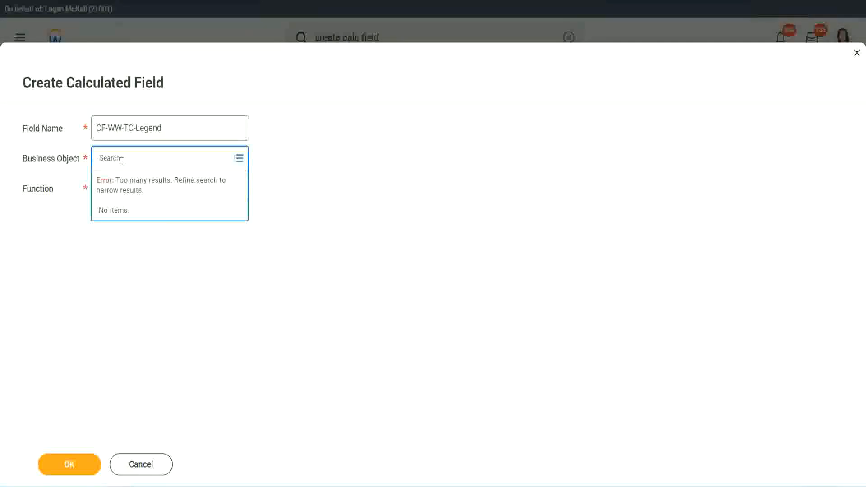
text(wo)
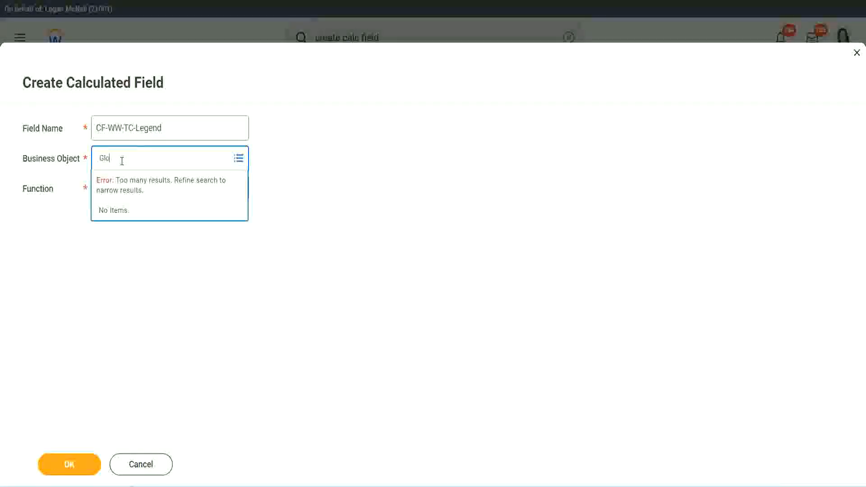
text(bal)
key(Return)
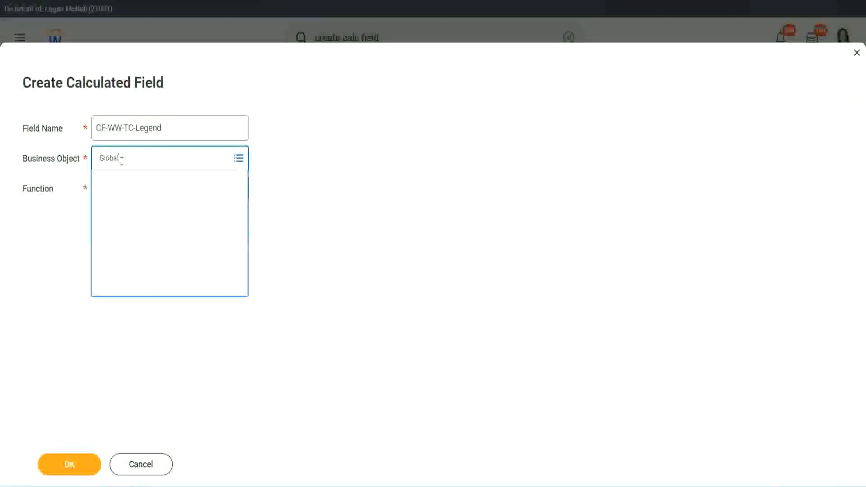
click(129, 207)
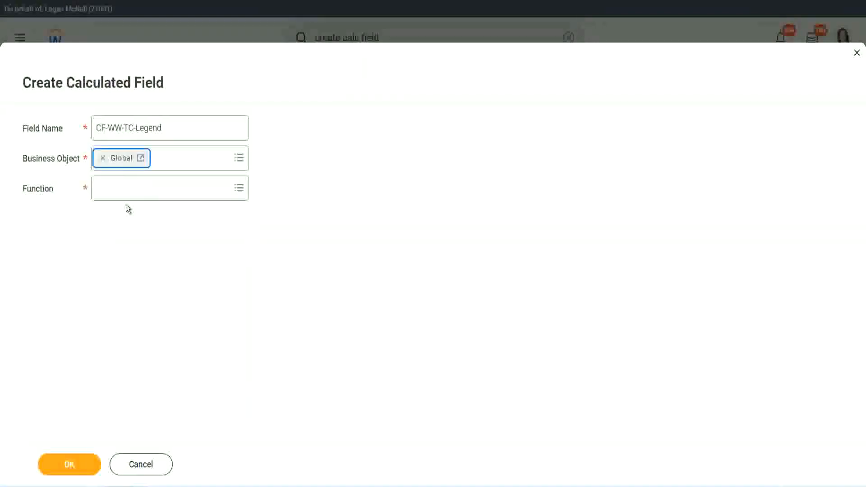
click(126, 189)
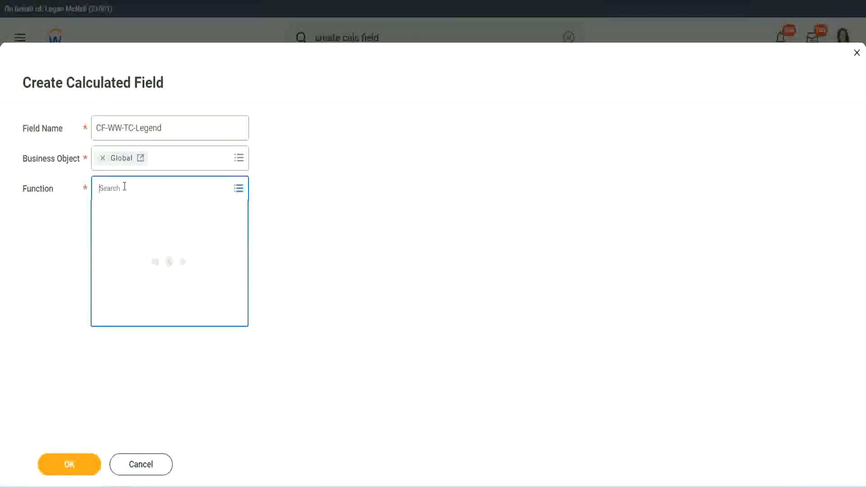
text(td)
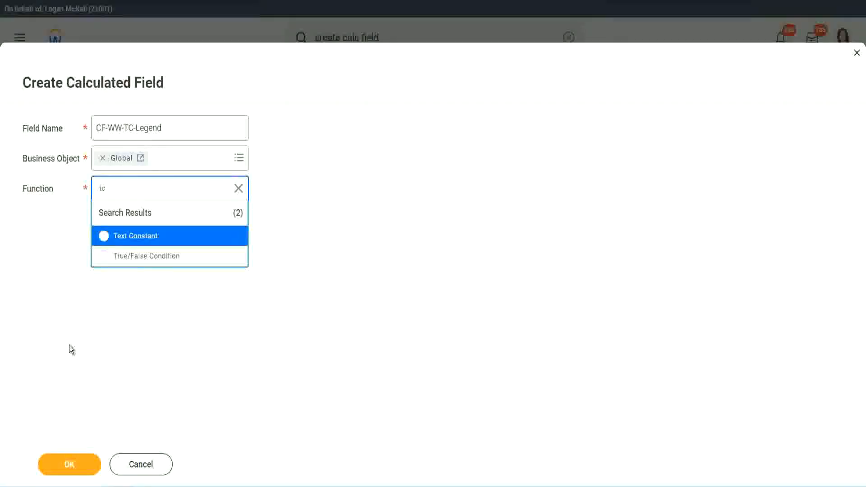
click(153, 241)
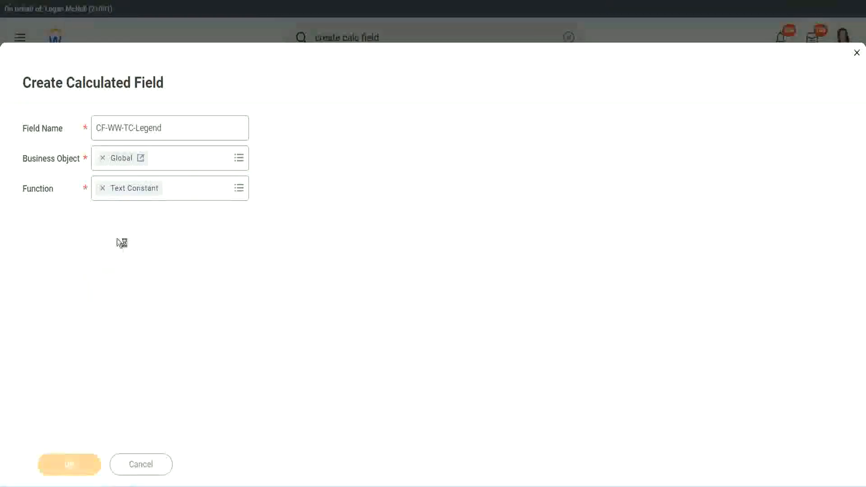
- Enter Legend as the text constant and save the field as the fourth row's return value
click(112, 256)
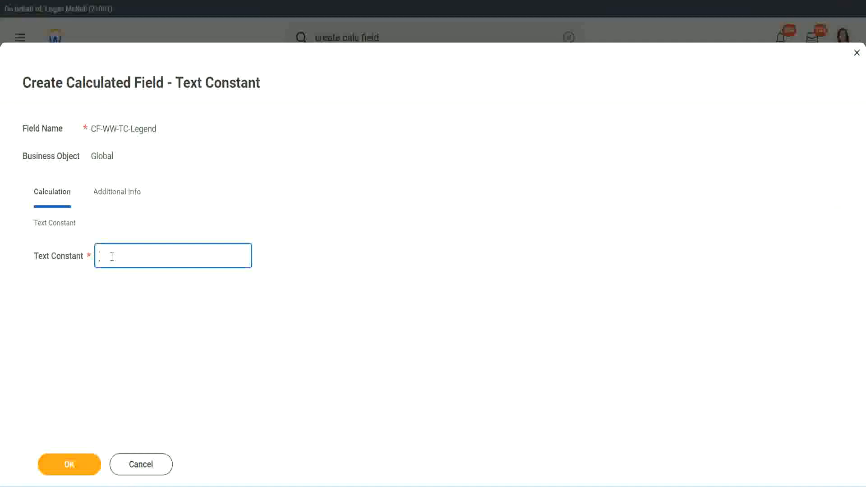
text(Legend)
click(74, 468)
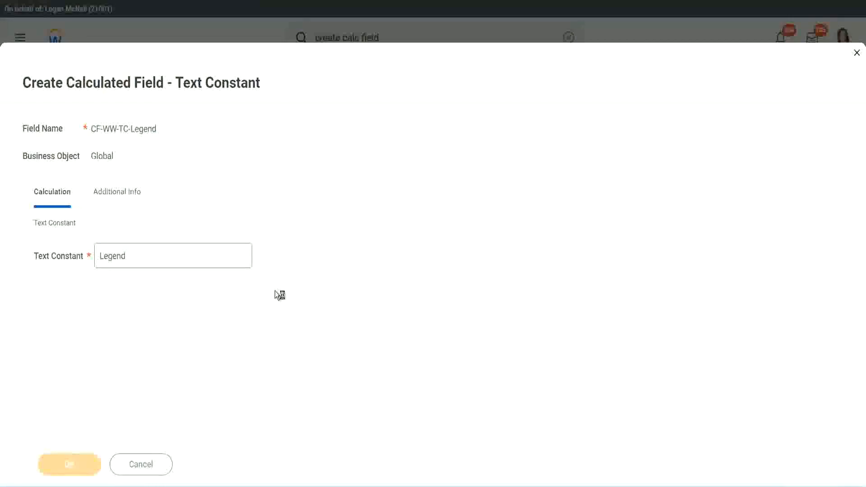
- Review the four conditions with their return values and save the Evaluate Expression calculated field
scroll(458, 242, down, 3)
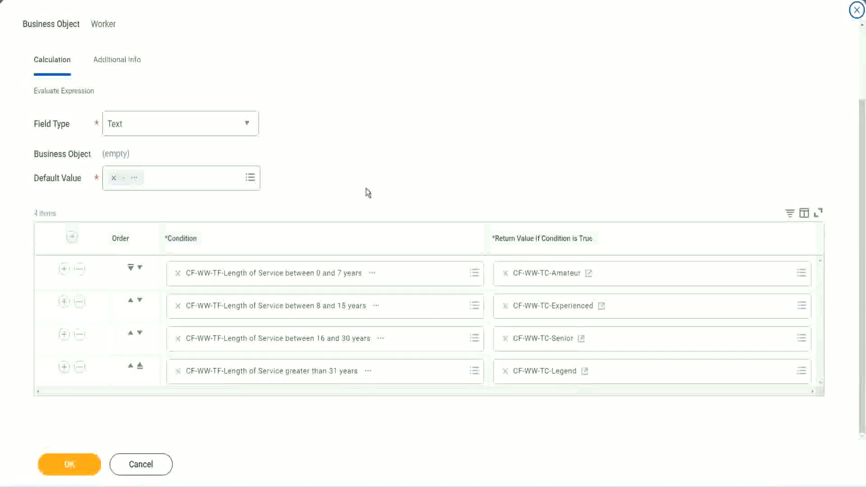
scroll(366, 181, up, 1)
scroll(366, 180, up, 1)
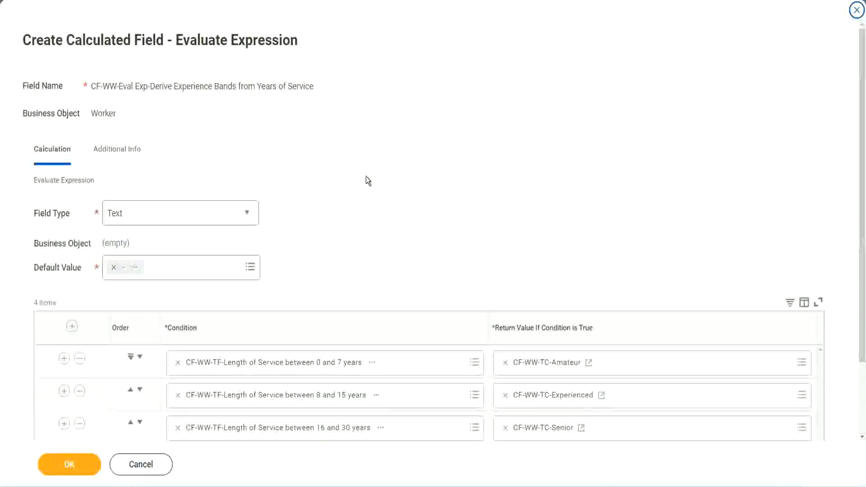
scroll(366, 181, down, 2)
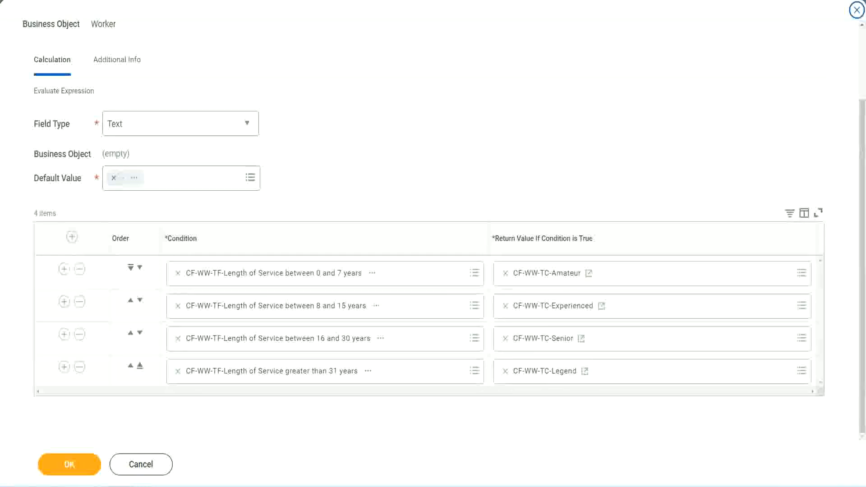
mouse_move(555, 126)
mouse_down()
mouse_move(549, 193)
mouse_move(561, 219)
mouse_up()
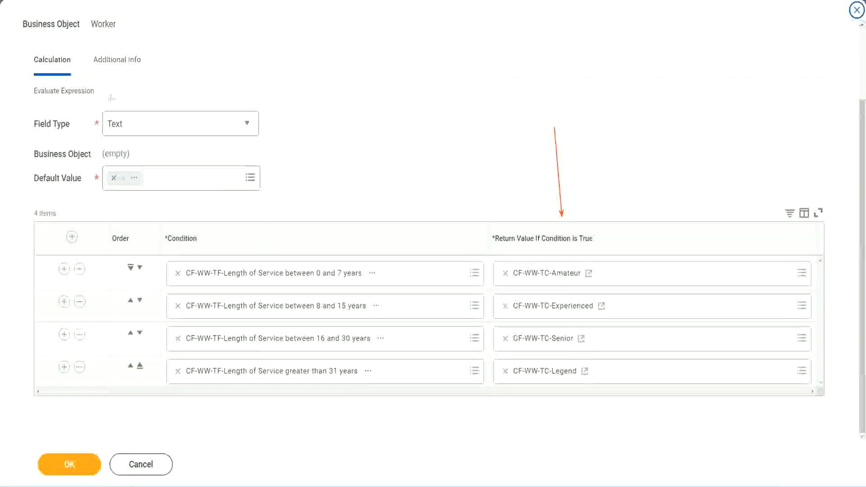
drag(108, 77, 111, 109)
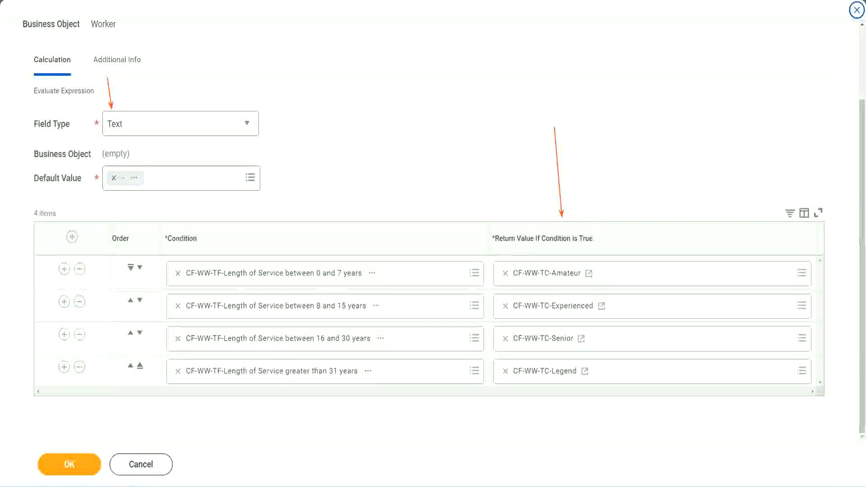
click(75, 462)
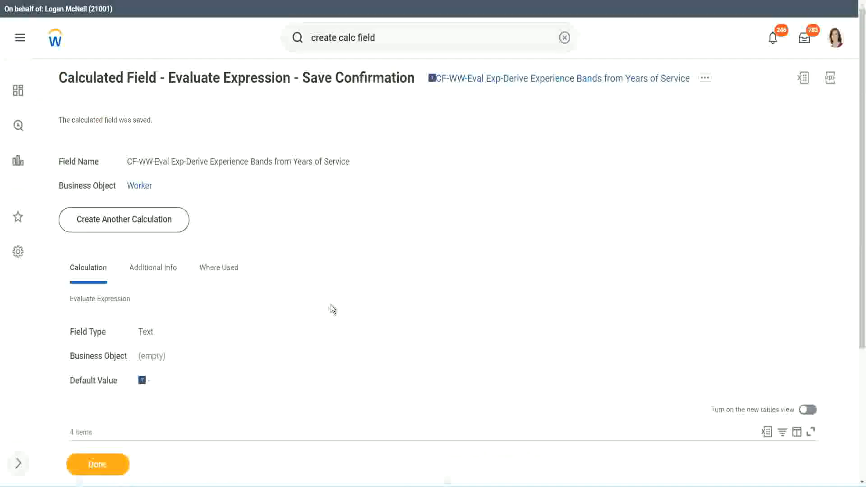
- Check the saved calculated field's conditions and return values and close the save confirmation
scroll(331, 304, down, 4)
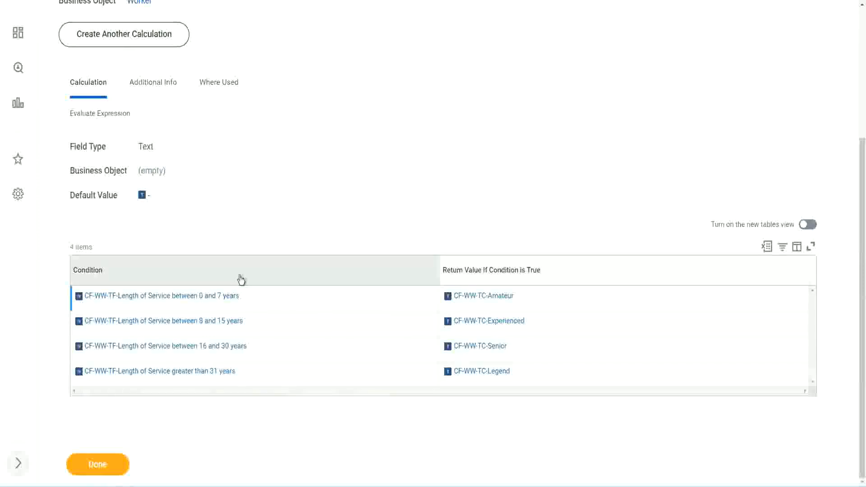
scroll(242, 281, up, 4)
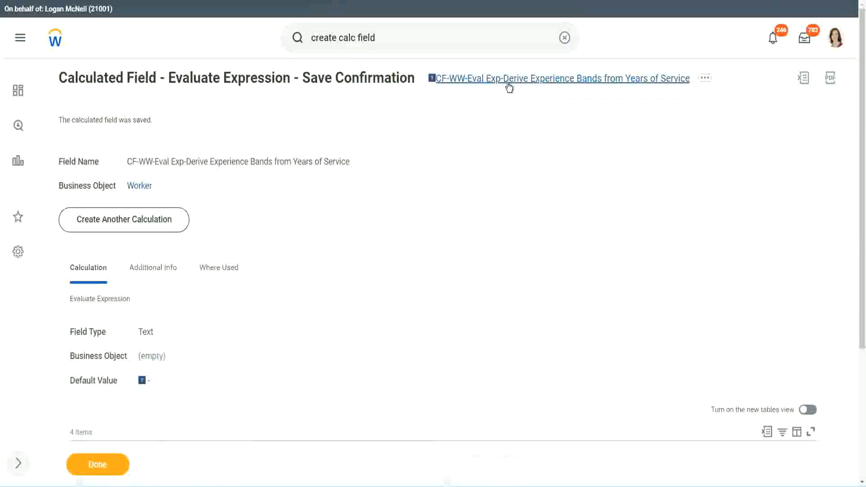
click(533, 141)
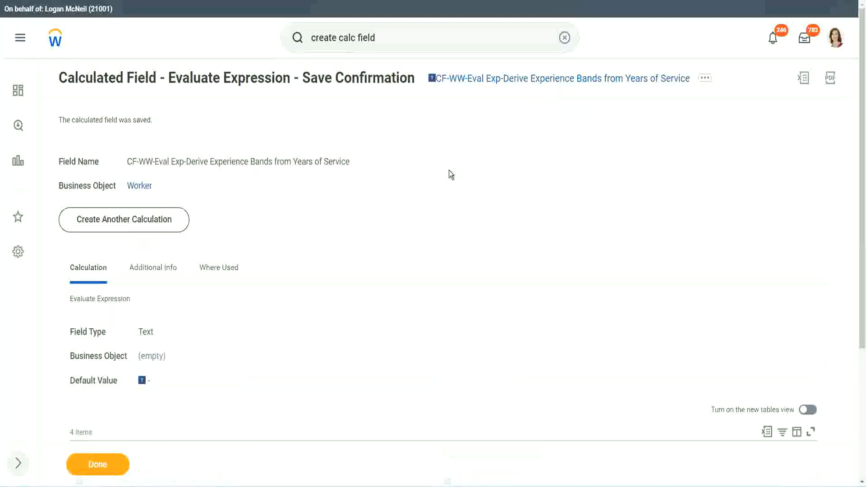
click(97, 465)
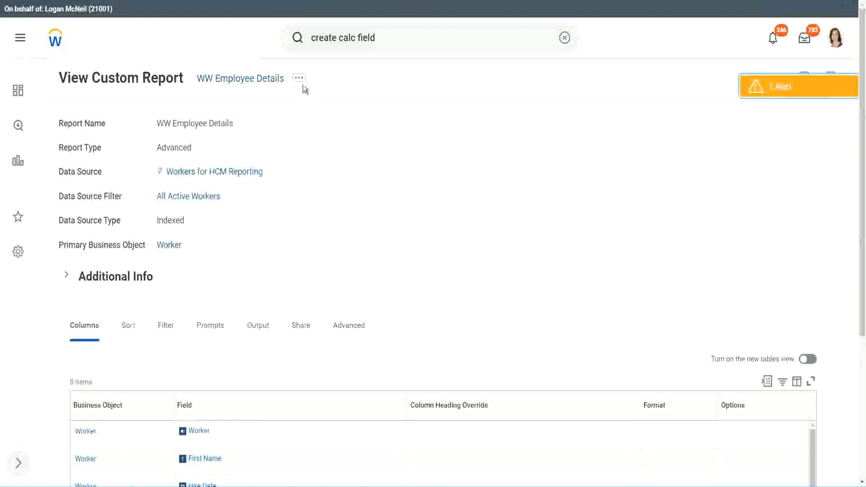
- Open the WW Employee Details custom report for editing and go to its columns
click(300, 79)
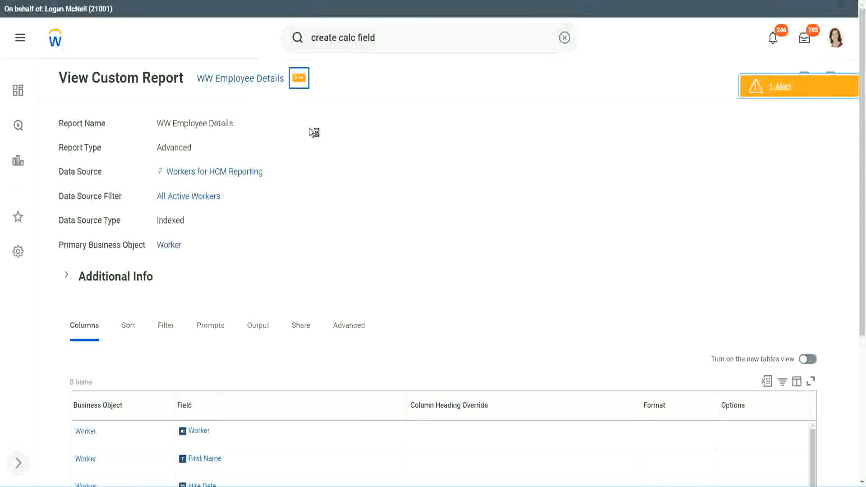
mouse_move(353, 127)
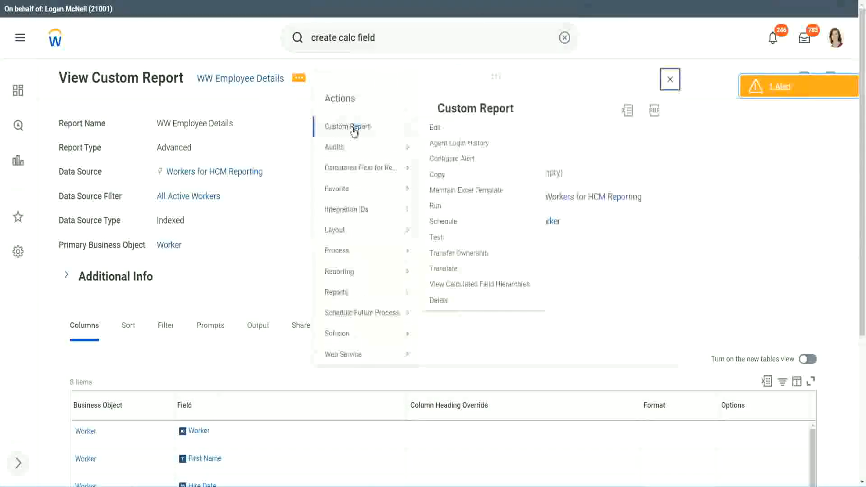
click(440, 130)
scroll(317, 197, down, 4)
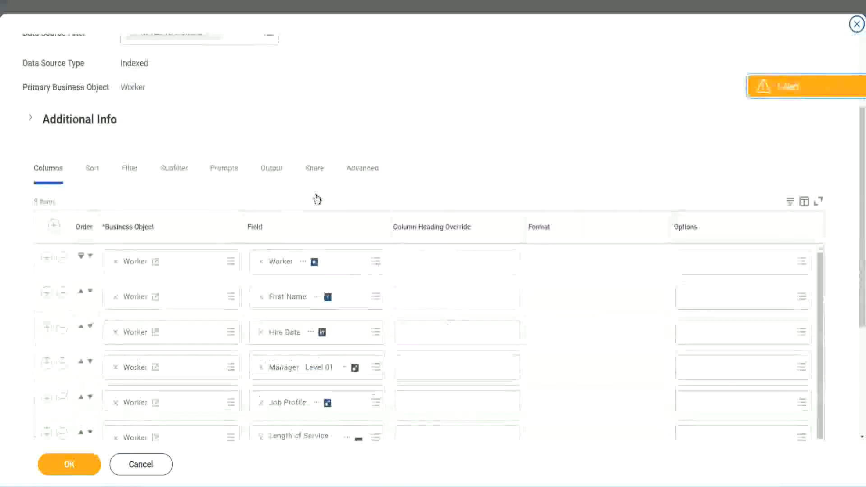
scroll(317, 199, down, 2)
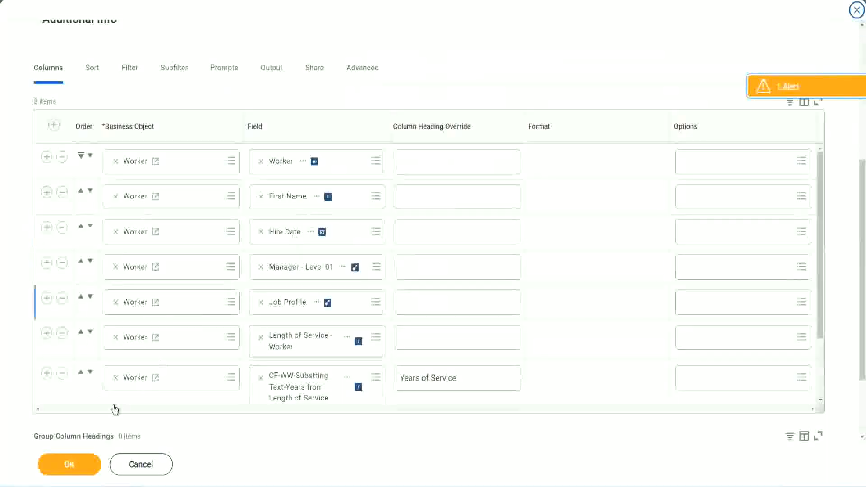
- Add a Worker column to the report using the calculated field CF-WW-Eval Exp-Derive Experience Bands from Years of Service
click(46, 373)
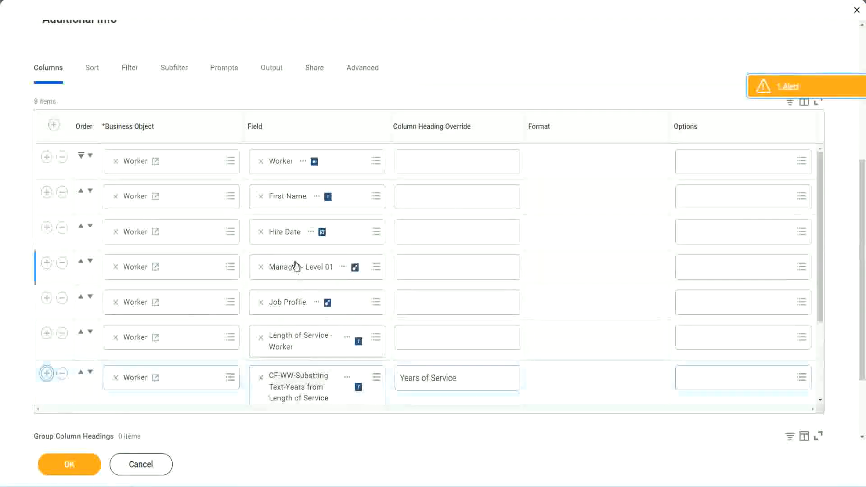
scroll(453, 291, down, 2)
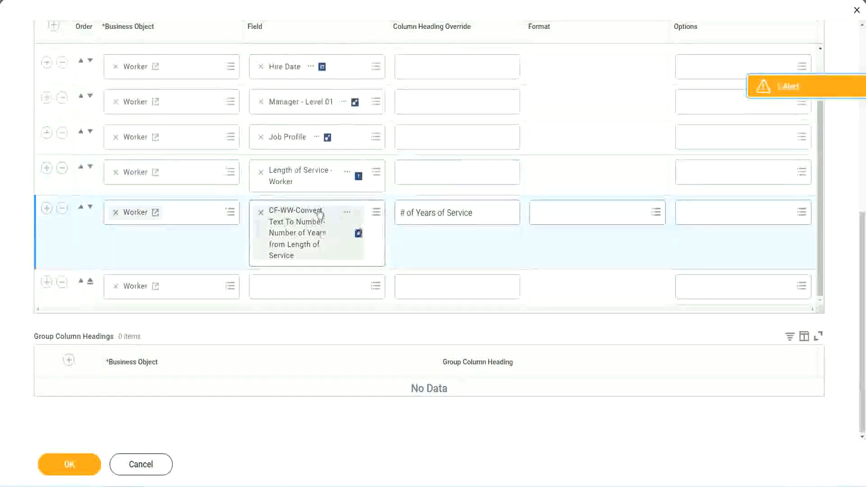
click(283, 285)
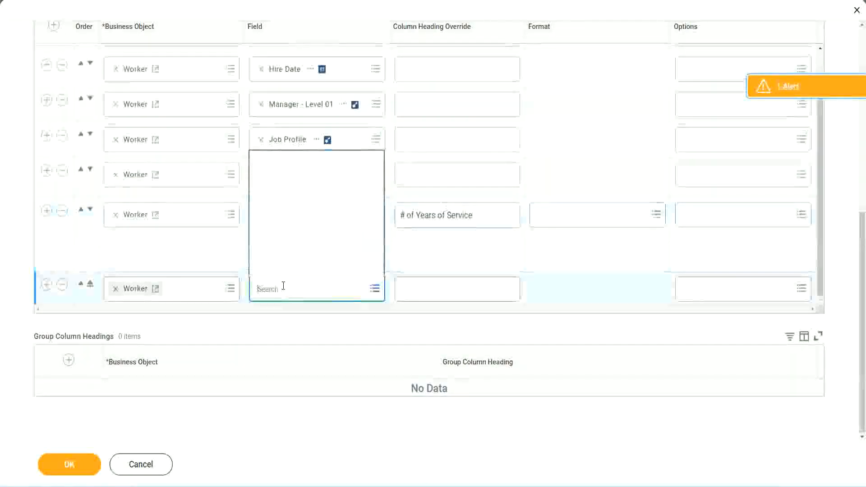
text(Experience Bands from Years of Service)
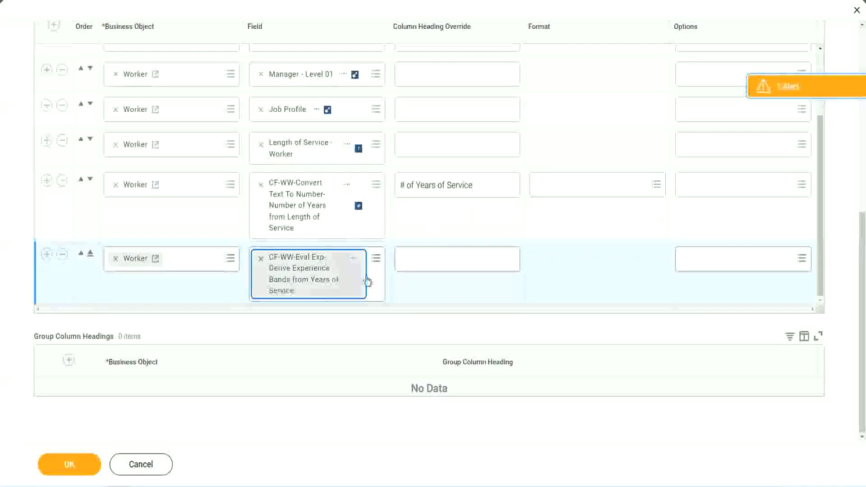
- Override the new column's heading with Experience Bands and save the report definition
click(442, 259)
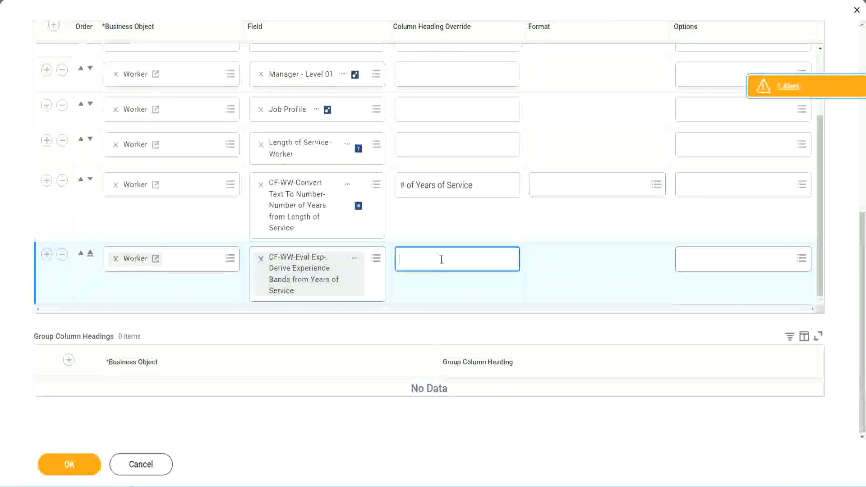
text(E)
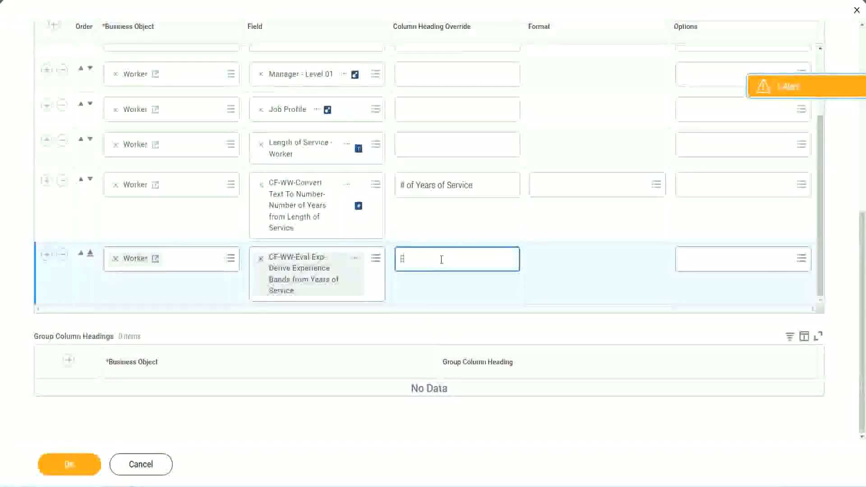
text(xperience Bands)
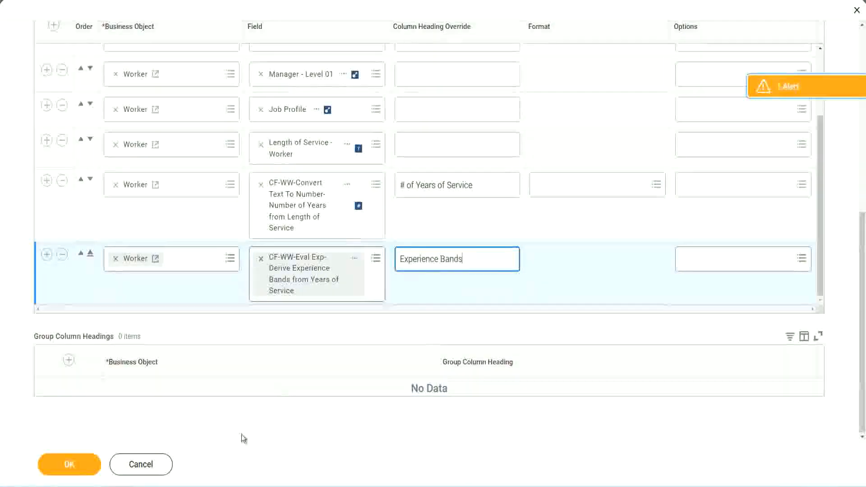
click(69, 465)
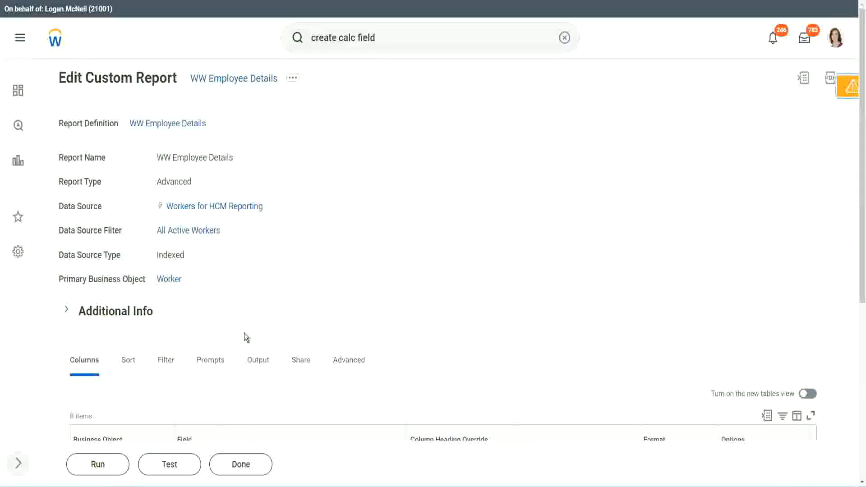
- Run the WW Employee Details report with blank prompts and check the first worker's years of service and experience band
scroll(270, 305, down, 5)
click(100, 465)
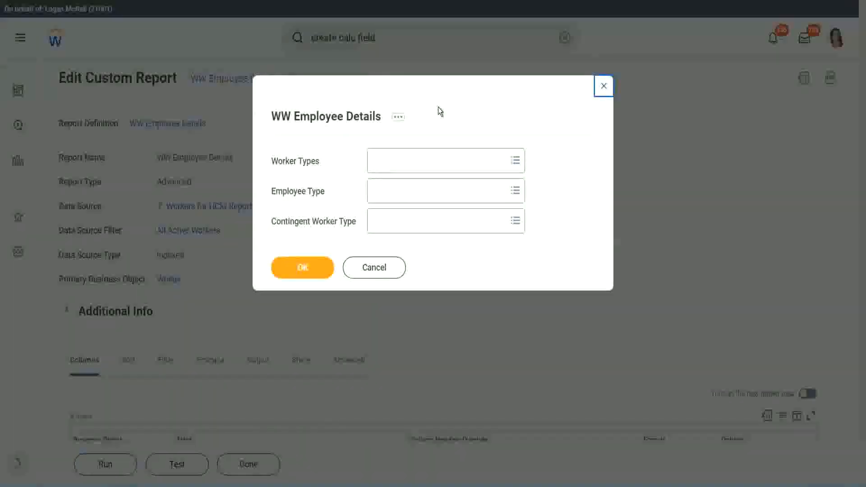
click(308, 268)
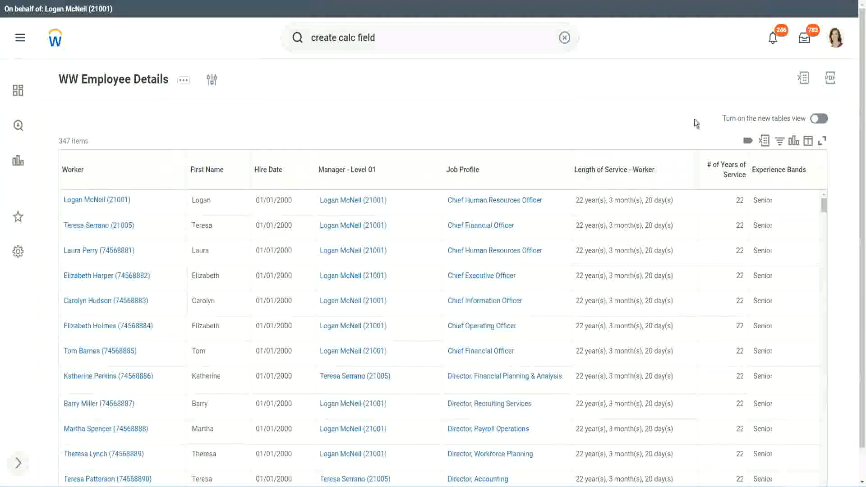
scroll(743, 173, down, 1)
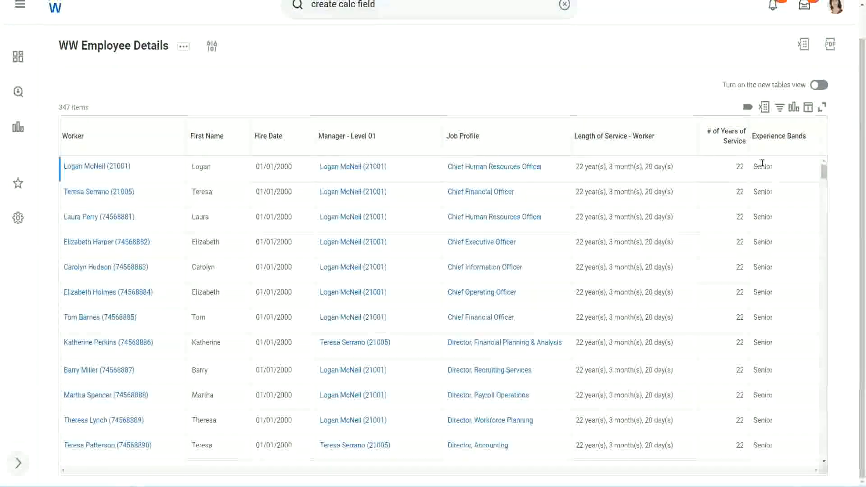
double_click(740, 167)
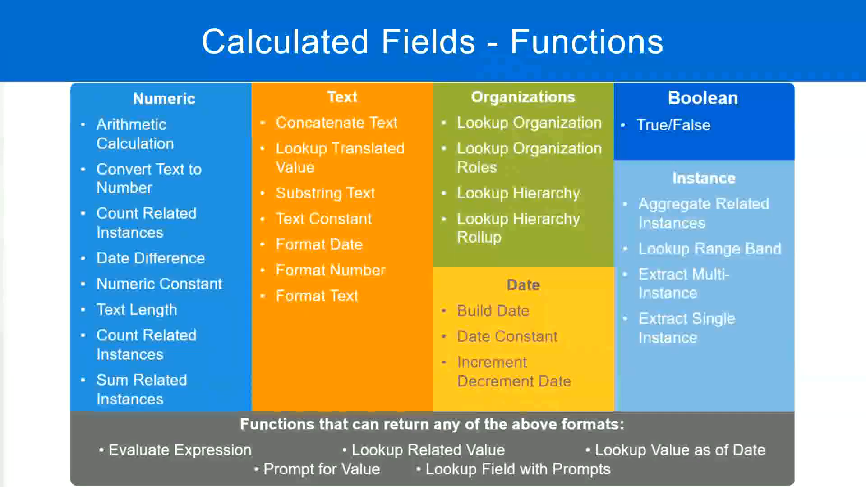
- Switch to the Notepad++ notes and check which experience band is defined for 16 - 30 years
key(alt+Tab)
click(222, 158)
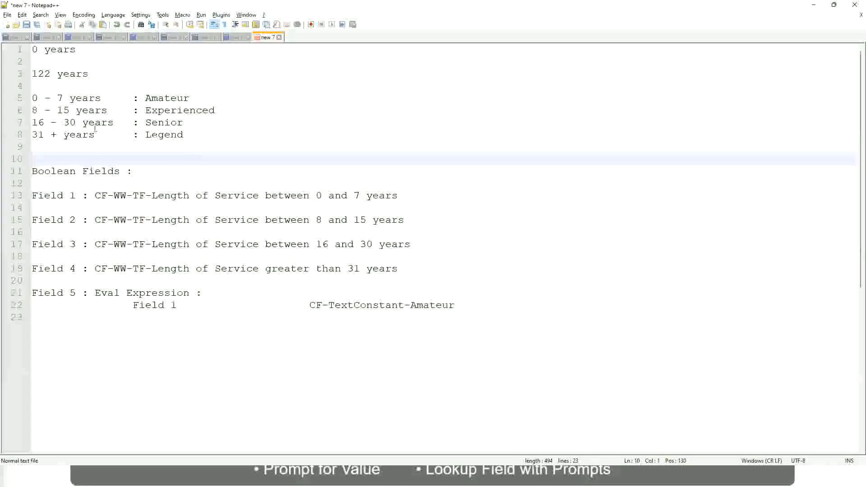
click(154, 119)
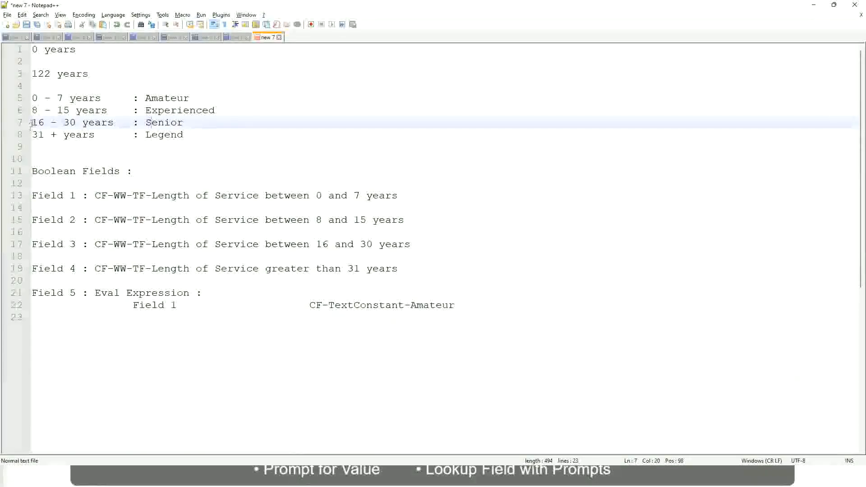
drag(30, 123, 84, 123)
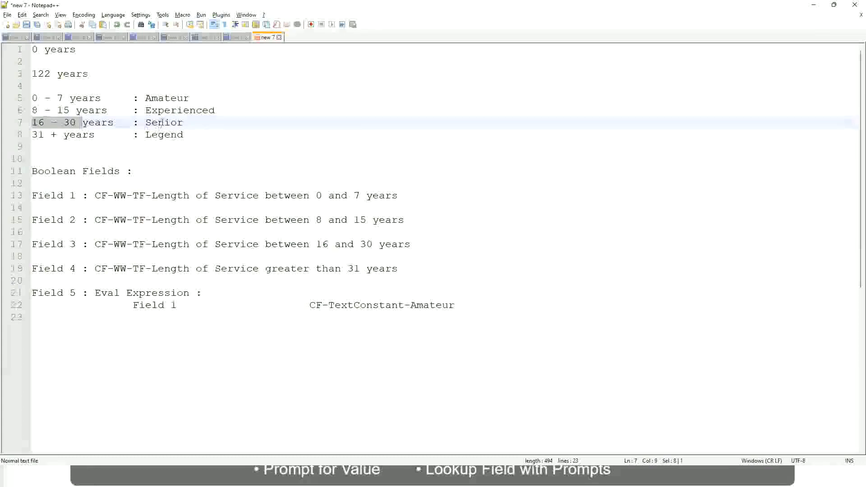
double_click(161, 123)
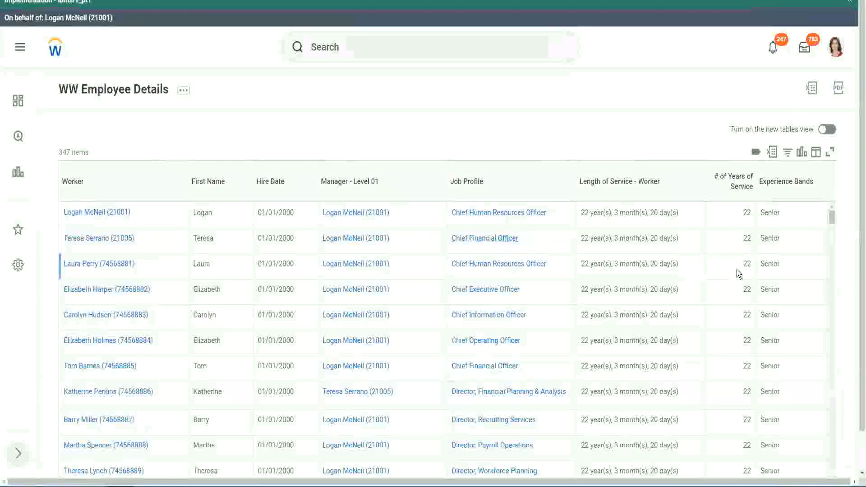
- Return to the Workday report results and compare years of service with experience bands across the workers
scroll(737, 269, down, 3)
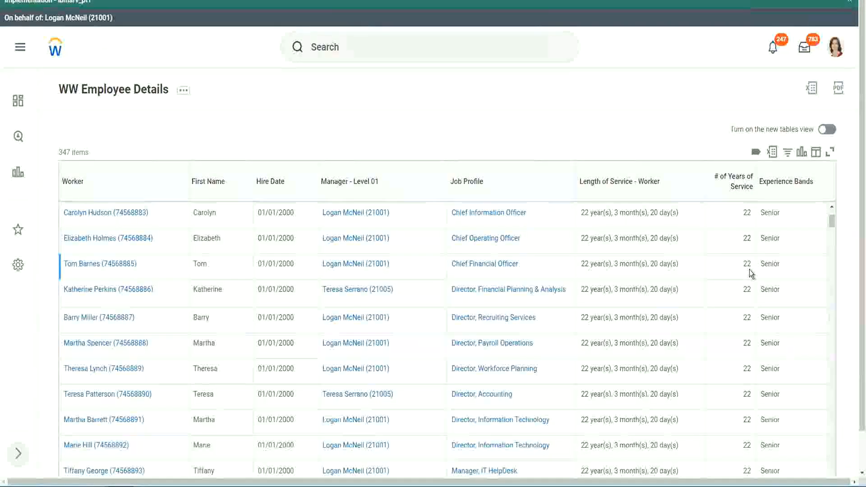
scroll(749, 275, down, 6)
scroll(756, 300, down, 6)
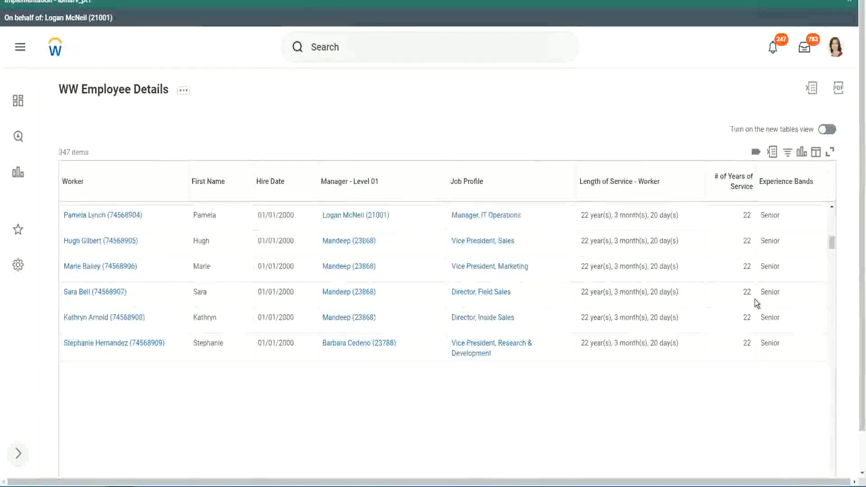
scroll(754, 299, down, 3)
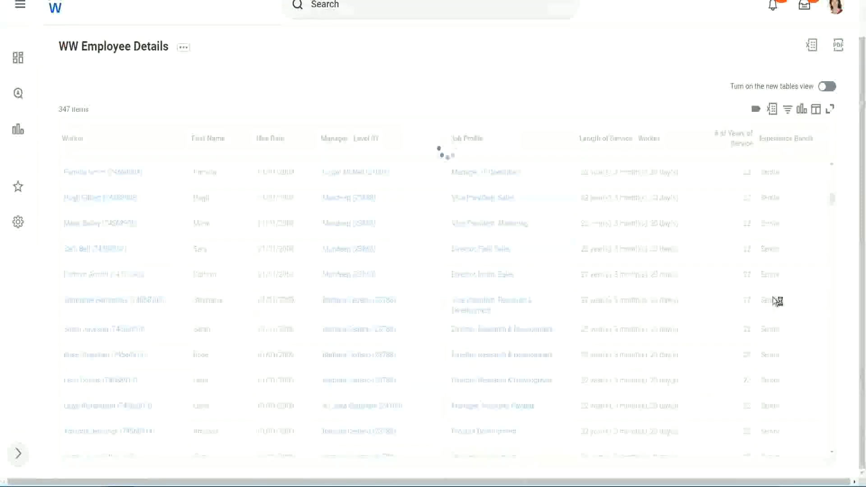
scroll(803, 254, down, 5)
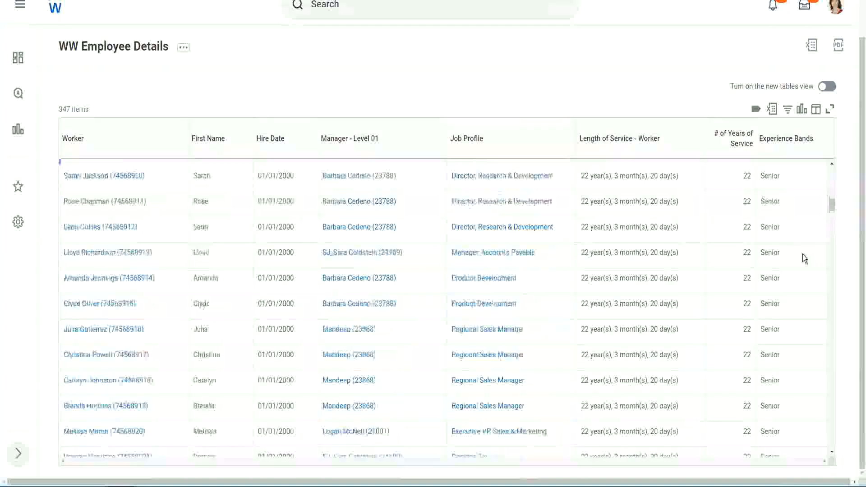
scroll(802, 254, down, 3)
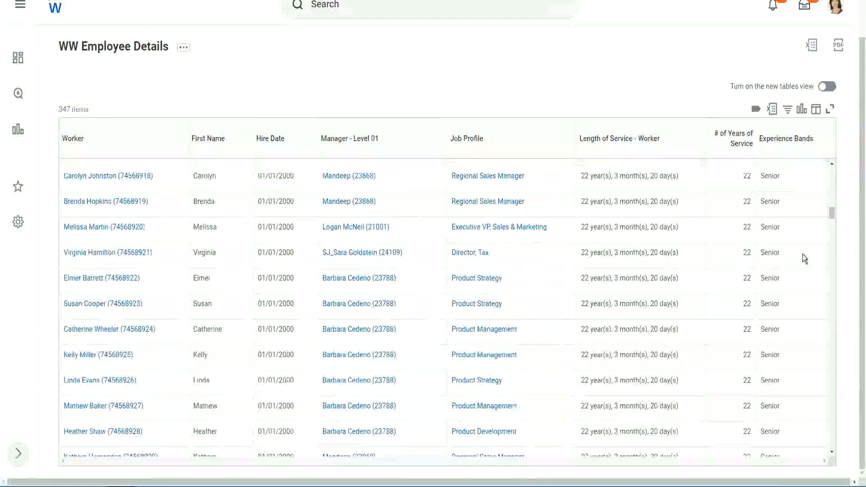
scroll(803, 253, down, 8)
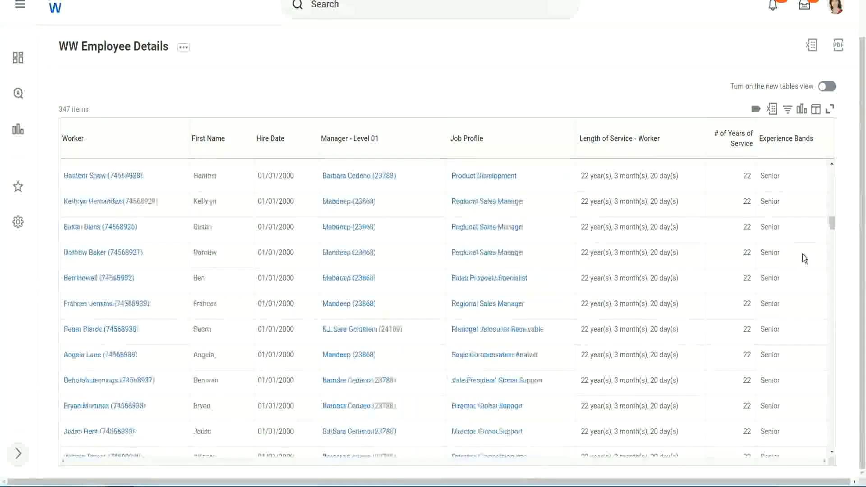
- Filter the report's Experience Bands column to values containing Amateur
click(787, 138)
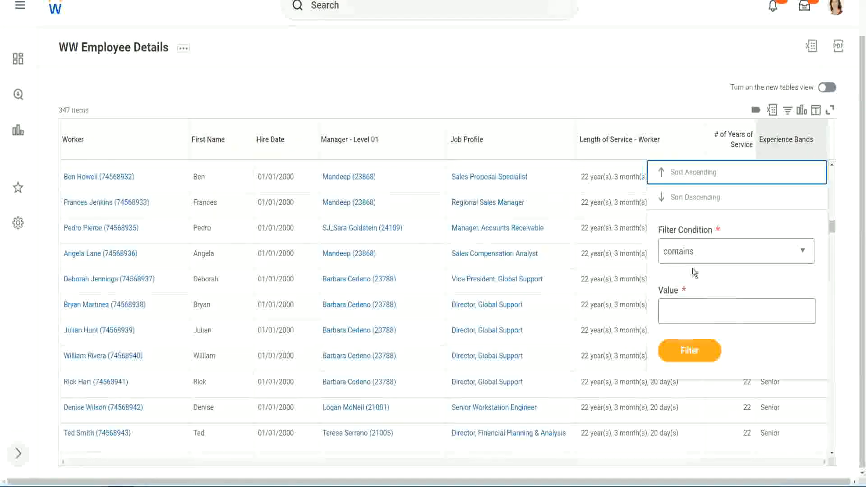
click(686, 303)
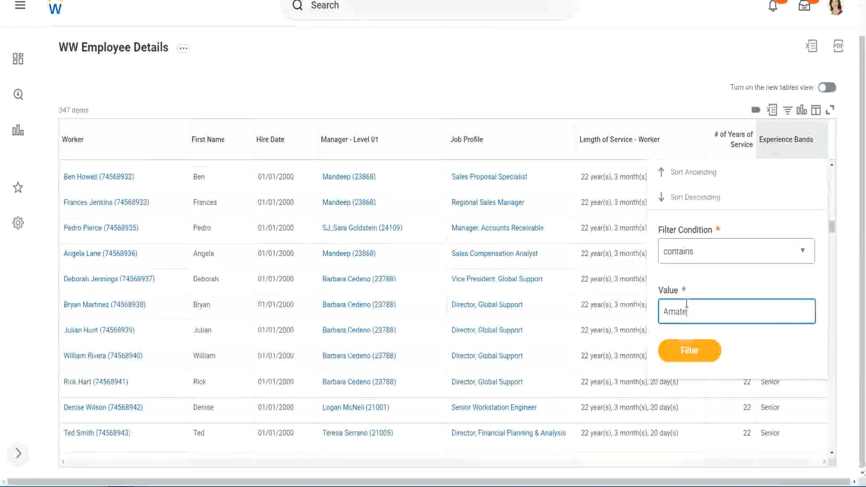
text(Amateur)
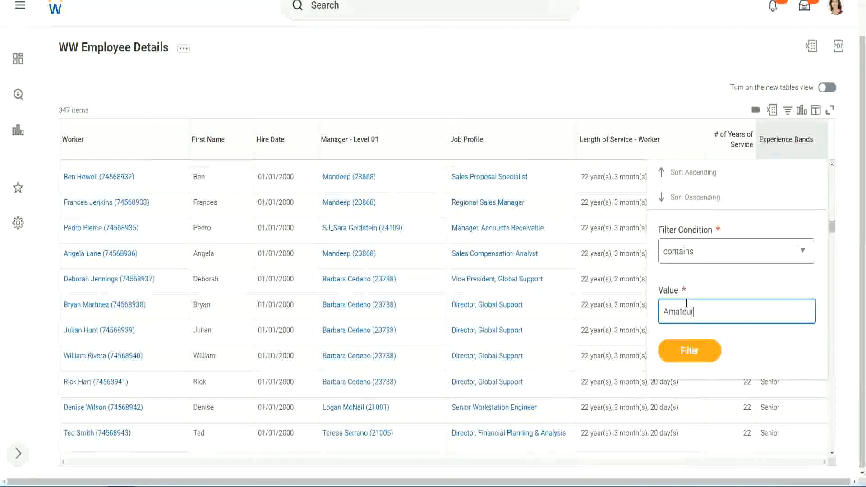
click(683, 356)
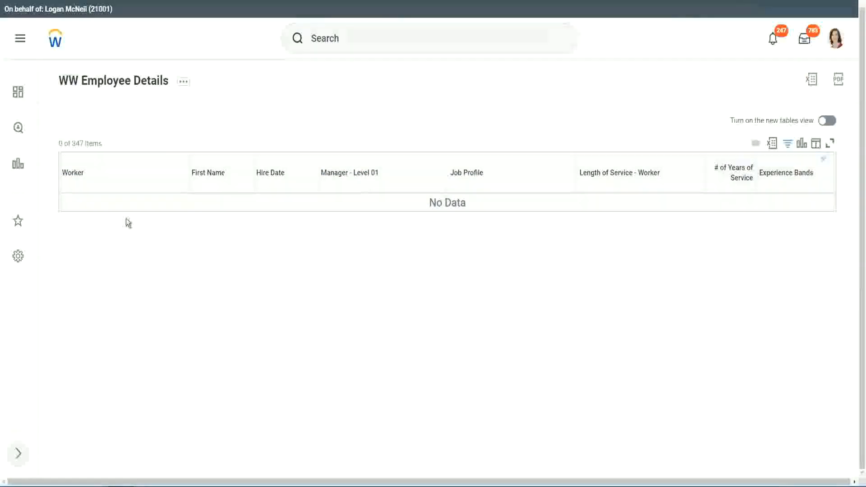
- Change the Experience Bands filter value to Legend and look through the matching workers
click(787, 173)
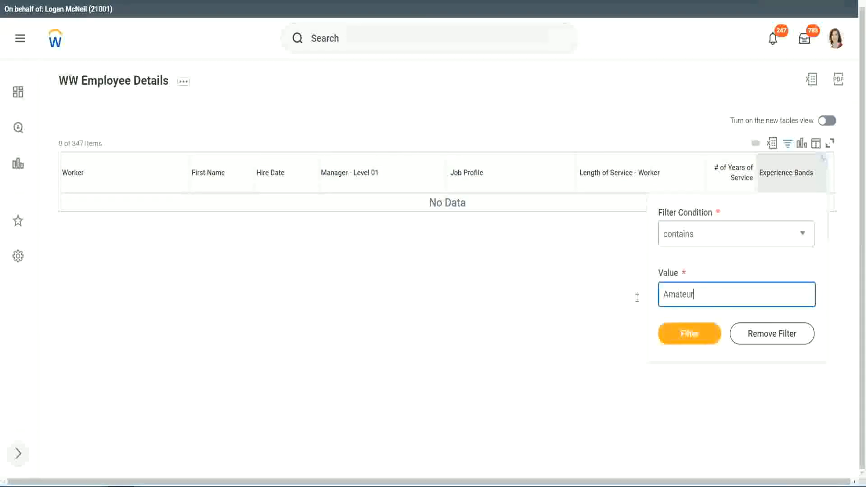
drag(637, 297, 618, 295)
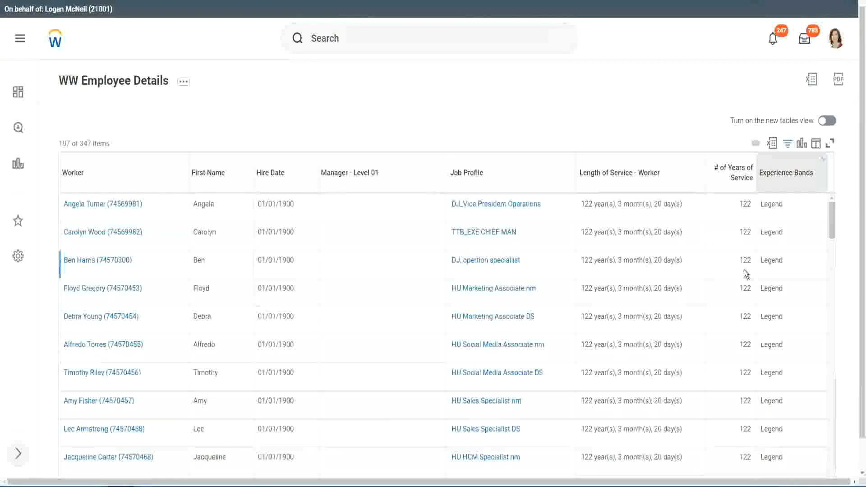
scroll(745, 273, down, 20)
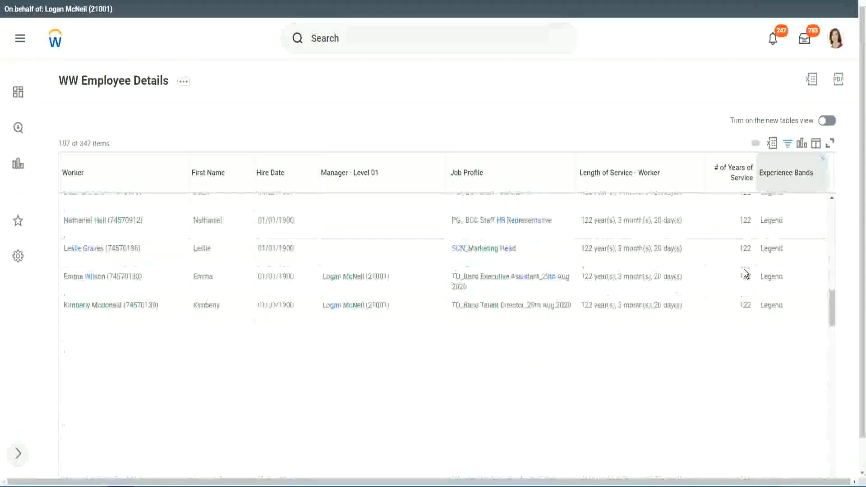
scroll(744, 273, down, 2)
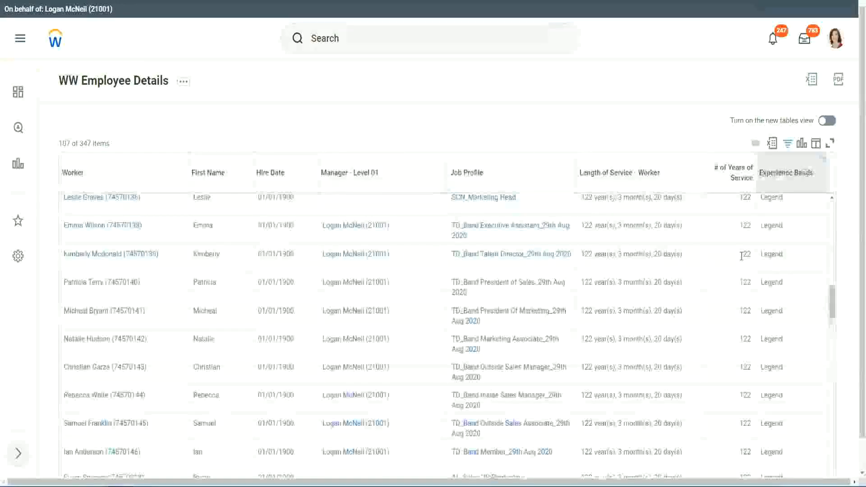
scroll(742, 258, down, 15)
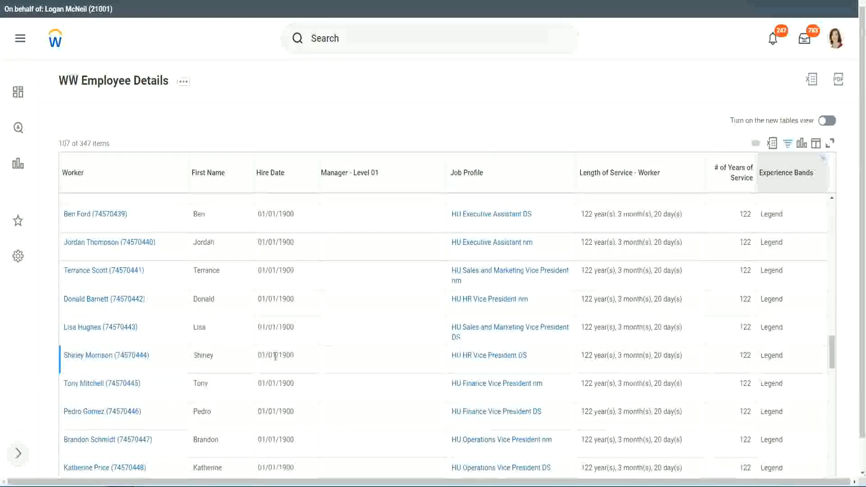
- Examine the hire dates and years of service of the Legend workers down to the end of the filtered list
double_click(282, 354)
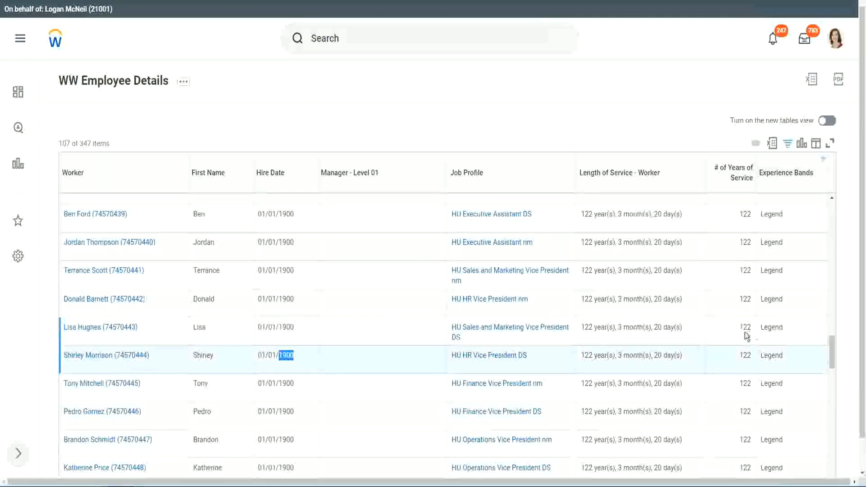
scroll(740, 339, down, 2)
scroll(737, 339, down, 5)
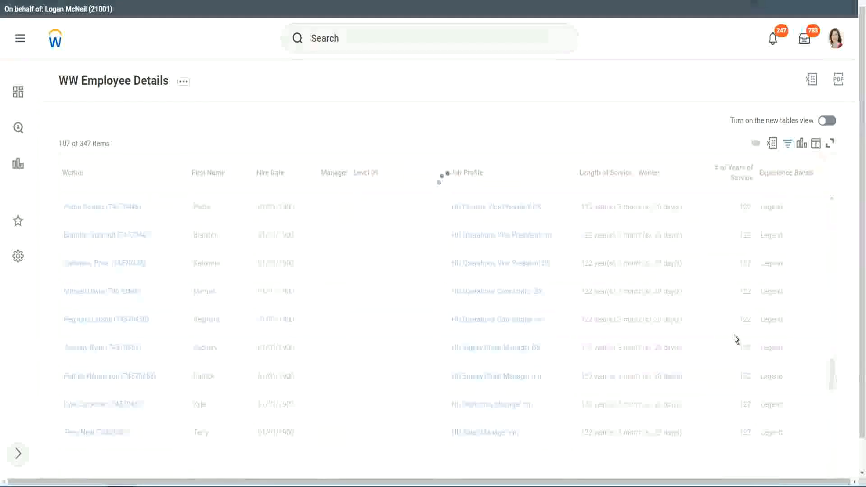
scroll(734, 335, down, 18)
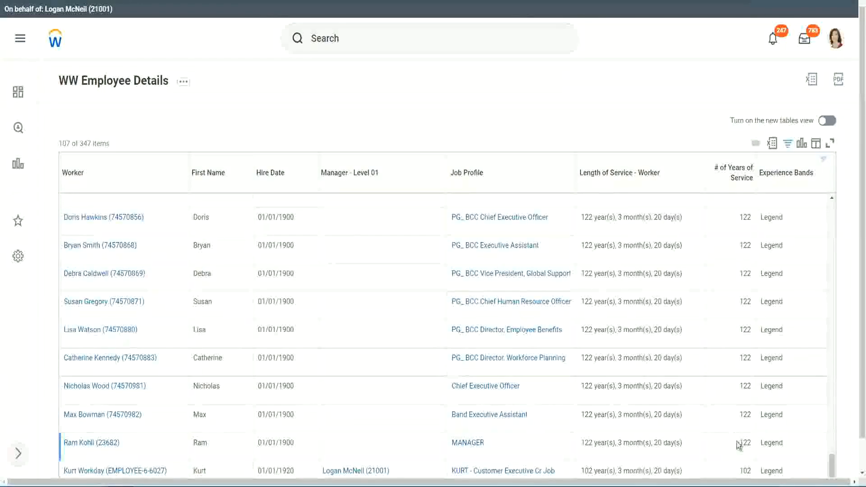
double_click(745, 470)
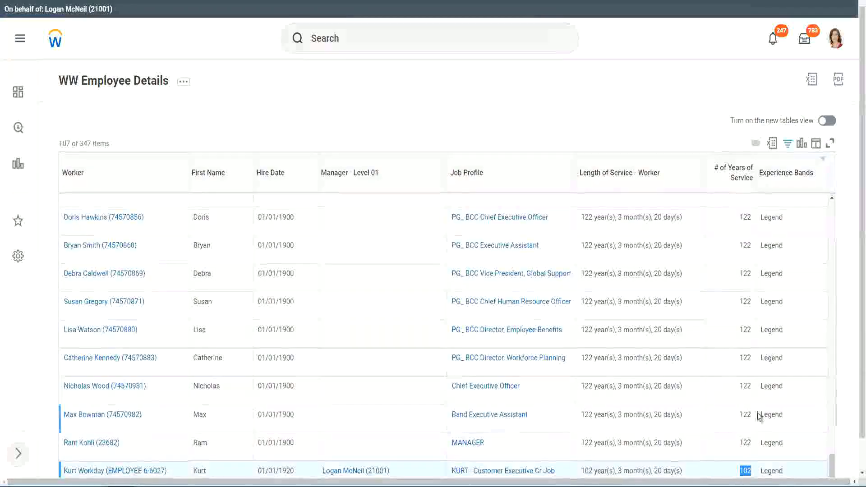
- Check the years of service against the Legend band for the last workers in the filtered list
drag(746, 386, 766, 456)
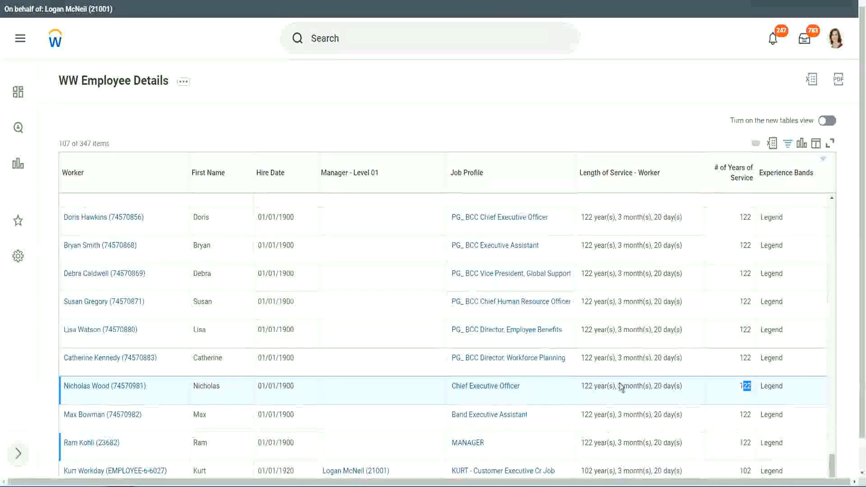
click(727, 359)
click(727, 359)
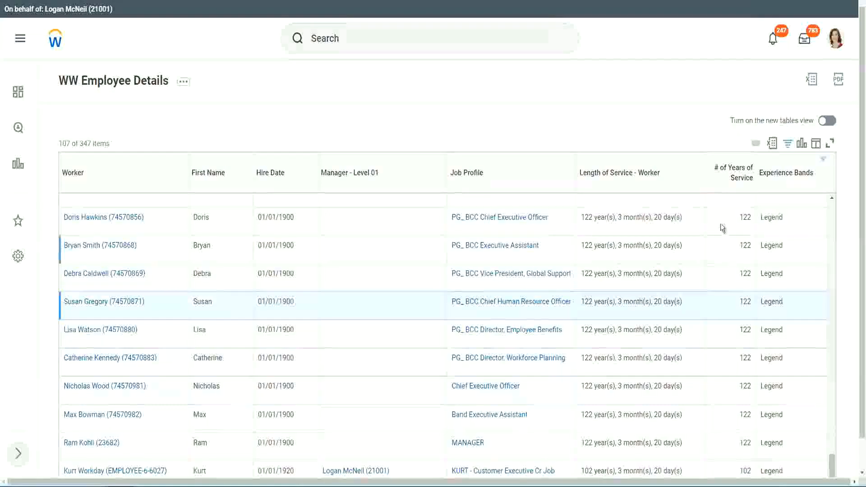
- Change the Experience Bands filter value to Experienced and apply the filter to the report
click(792, 177)
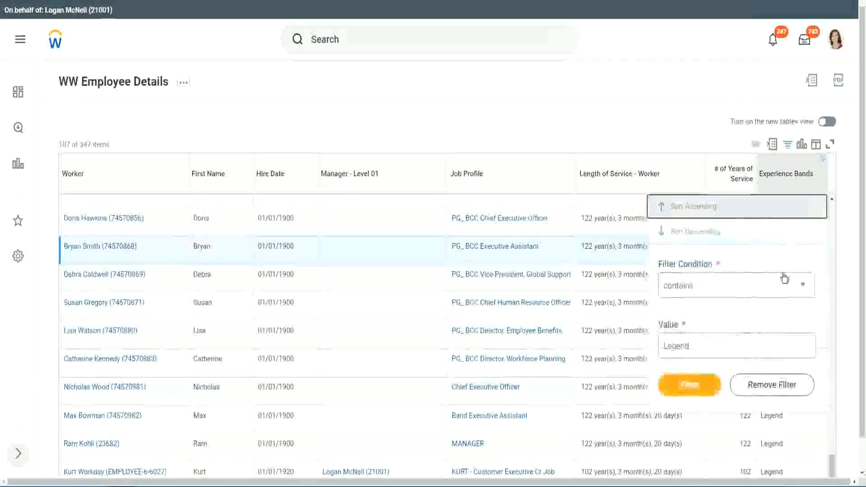
click(709, 346)
double_click(684, 334)
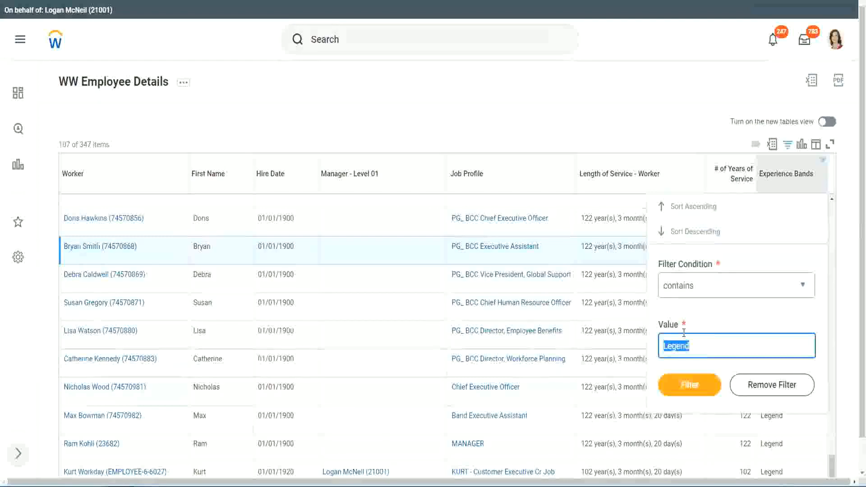
text(Ex)
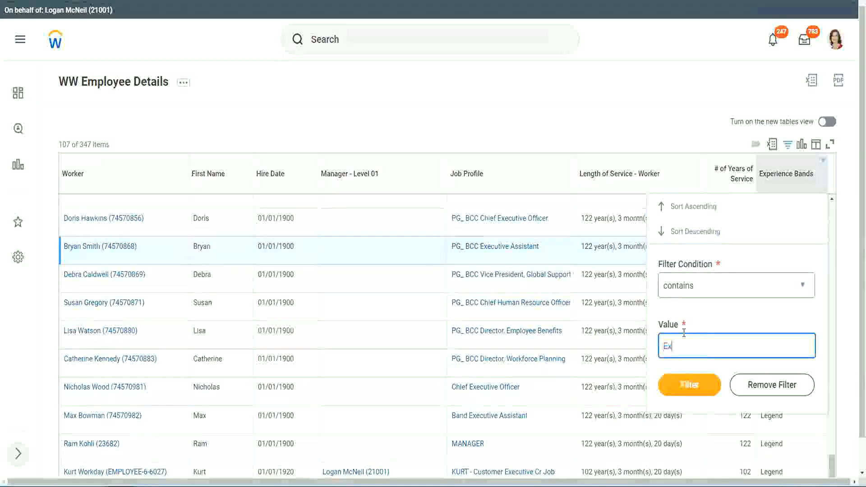
text(pe)
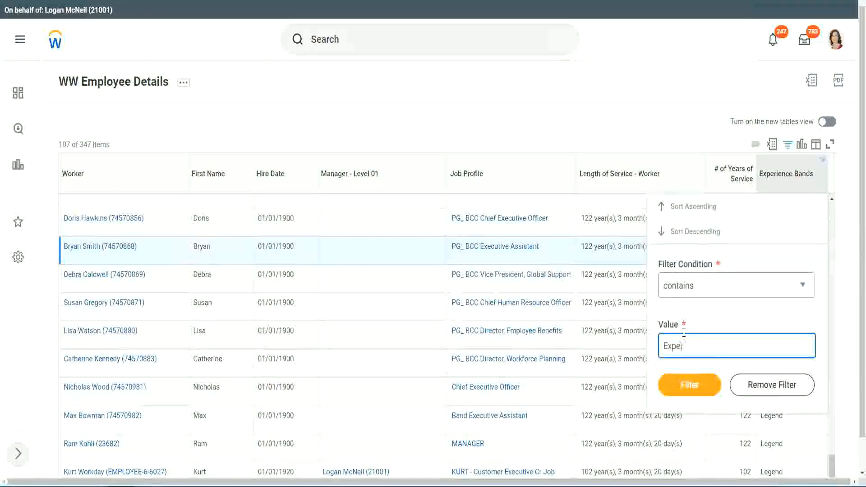
text(rienced)
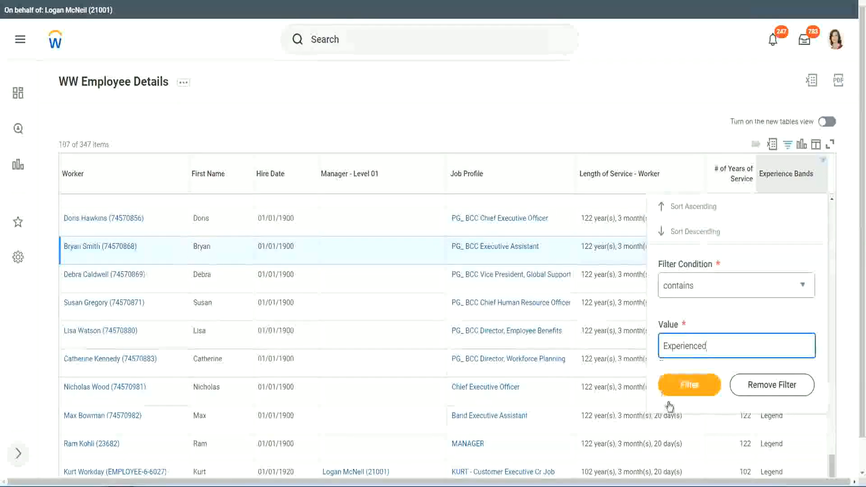
click(693, 385)
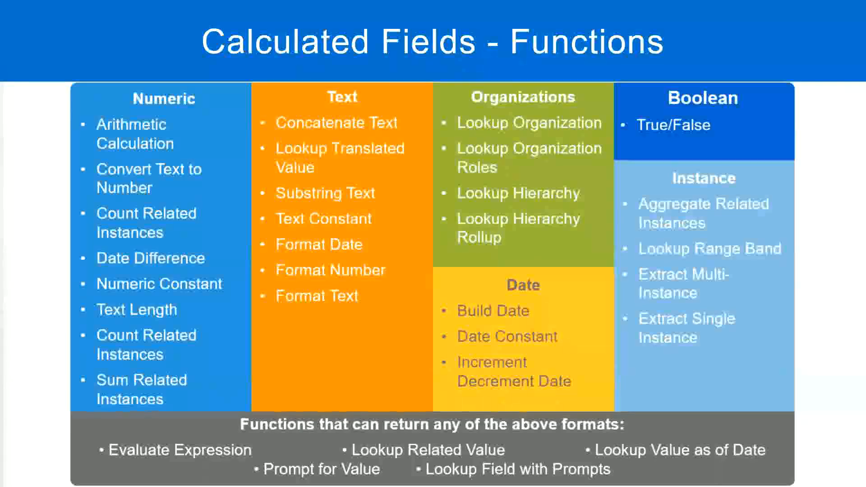
- Return to the Workday report results and compare years of service with the Experienced band down the filtered worker list
key(alt+Tab)
drag(39, 111, 68, 111)
click(75, 110)
click(100, 111)
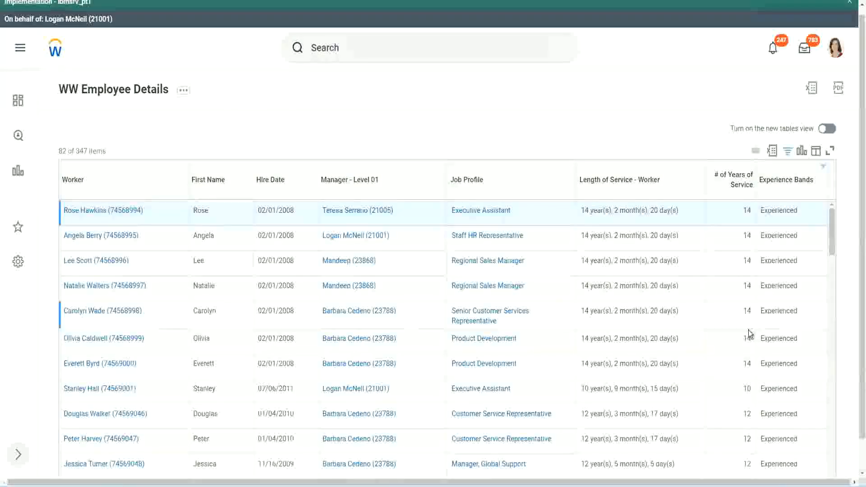
scroll(749, 334, down, 2)
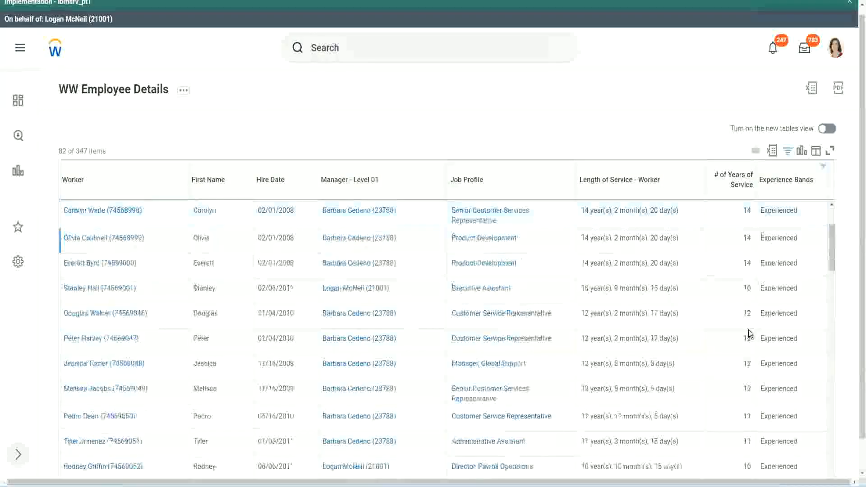
scroll(748, 334, down, 2)
double_click(747, 237)
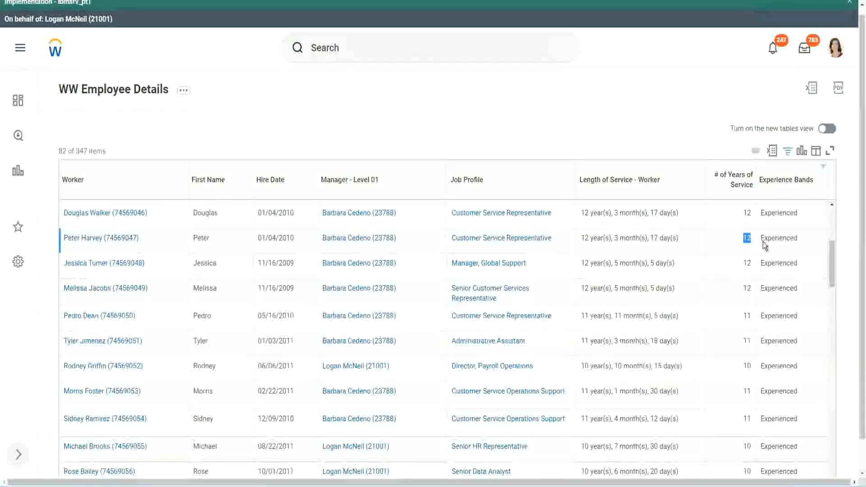
double_click(767, 238)
scroll(749, 338, down, 2)
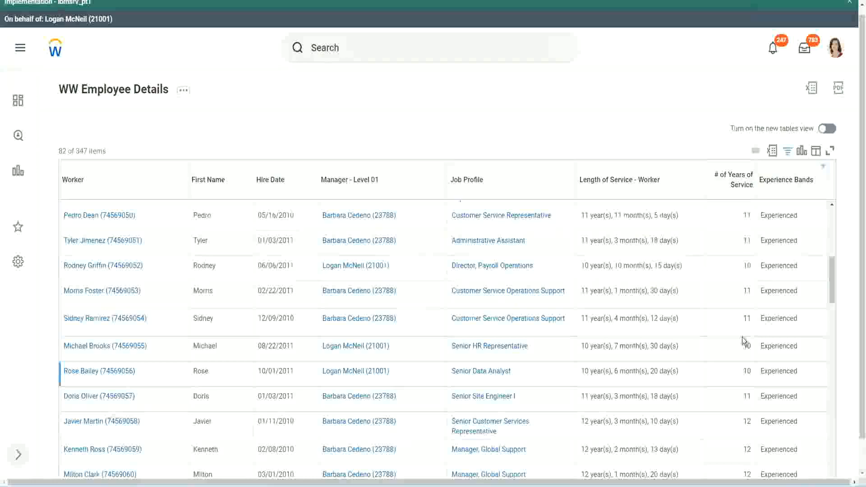
click(746, 318)
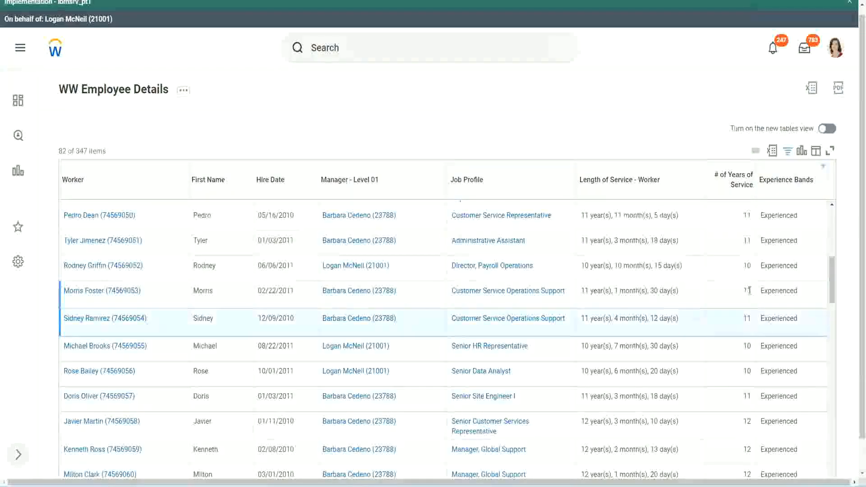
click(769, 293)
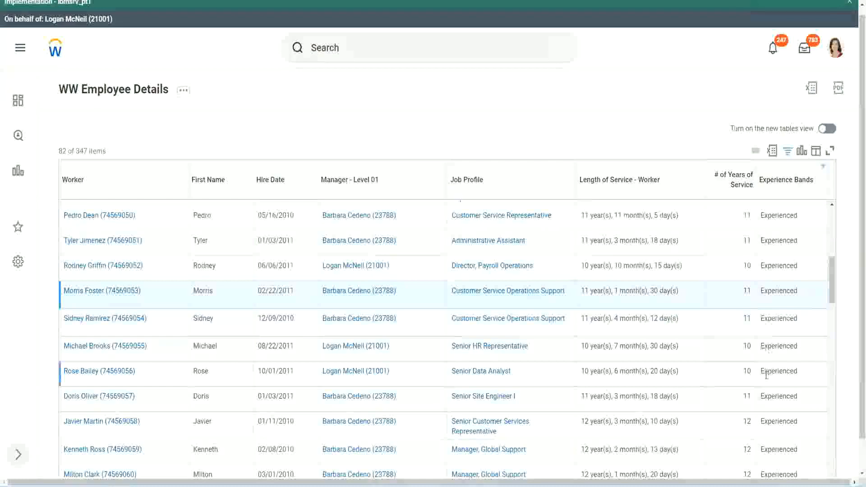
scroll(767, 374, down, 5)
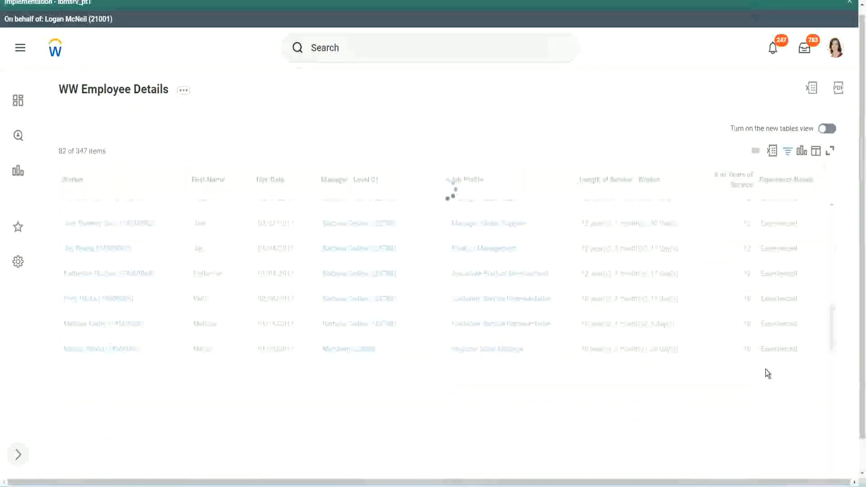